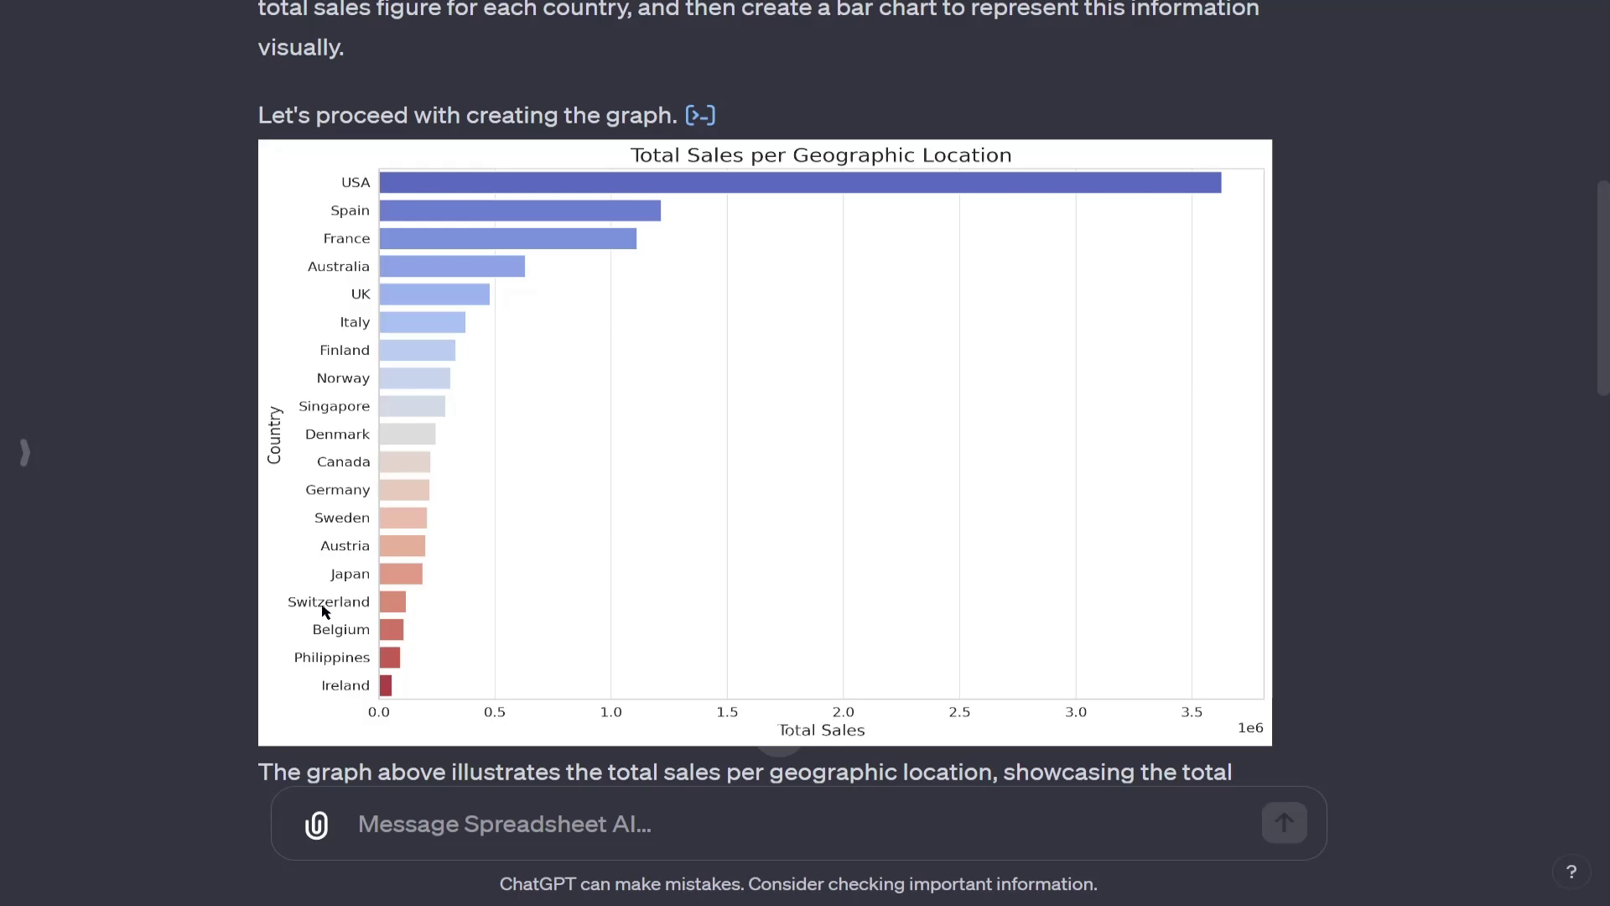
Step: Scroll up and down through Spreadsheet AI's previous reply in the chat
scroll(410, 324, "up", 1)
scroll(410, 325, "up", 10)
scroll(449, 174, "down", 10)
scroll(375, 515, "down", 8)
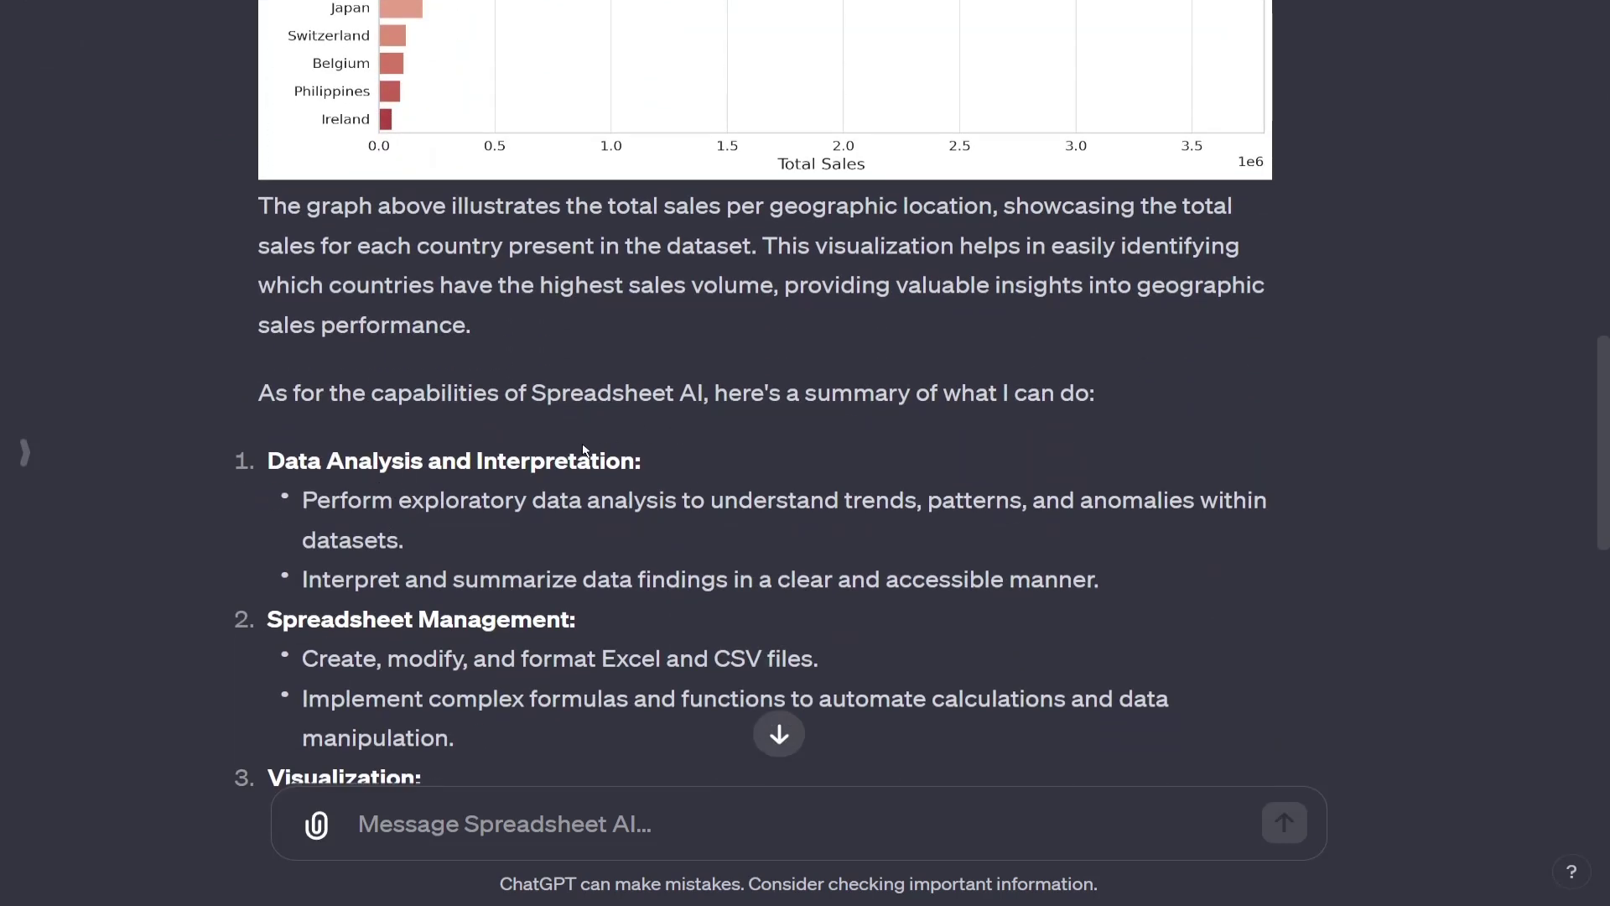
scroll(585, 444, "down", 3)
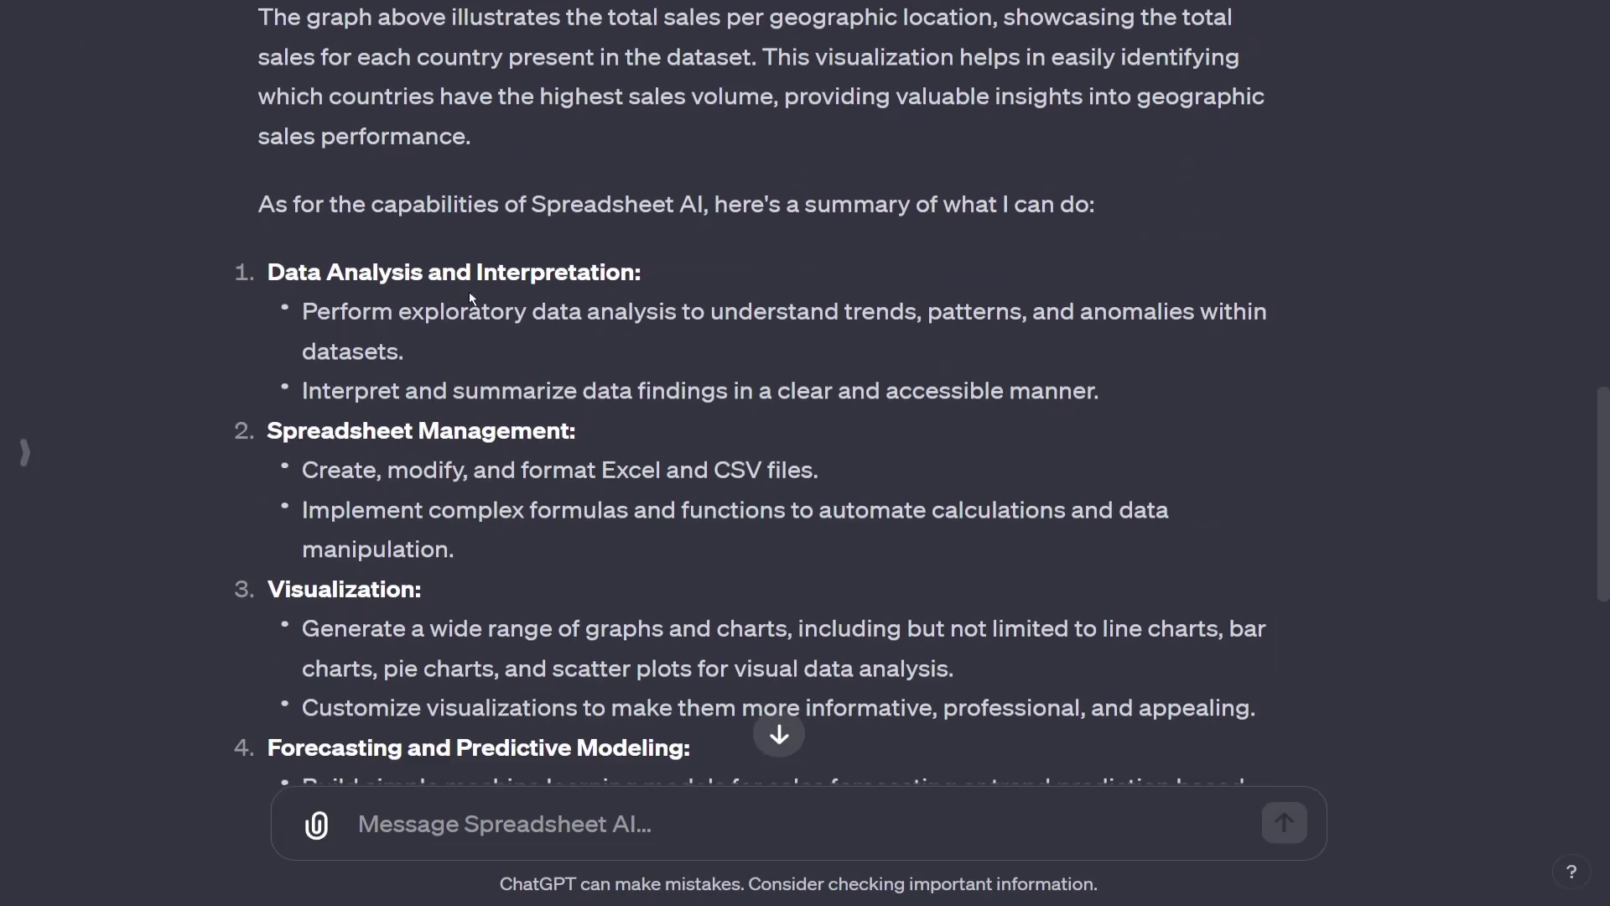
scroll(479, 444, "down", 2)
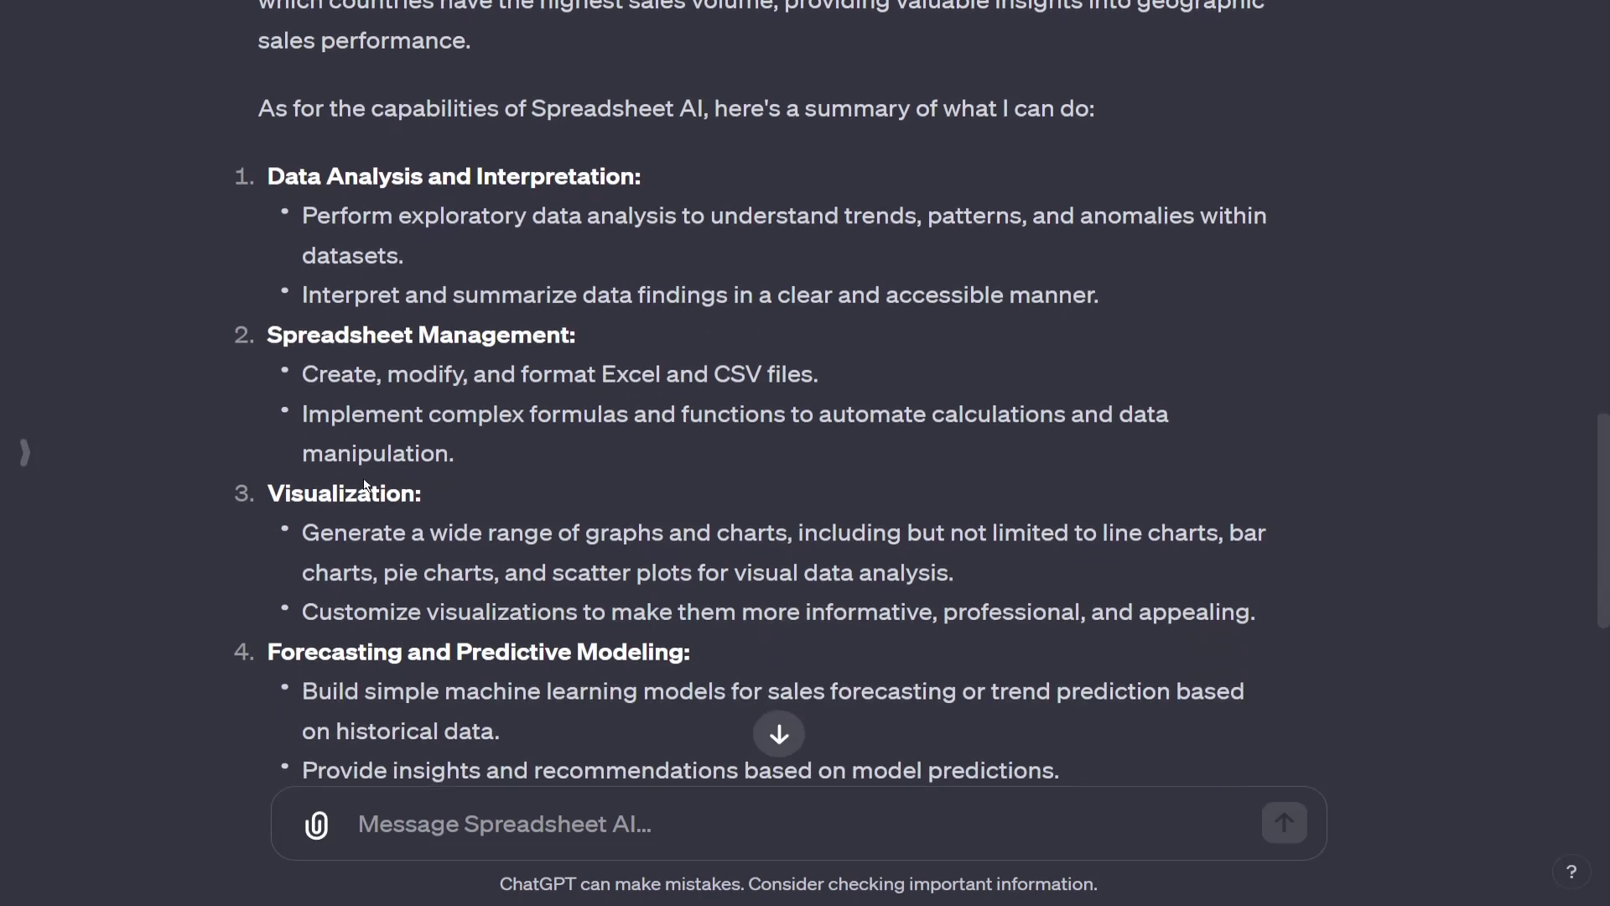
scroll(366, 485, "down", 3)
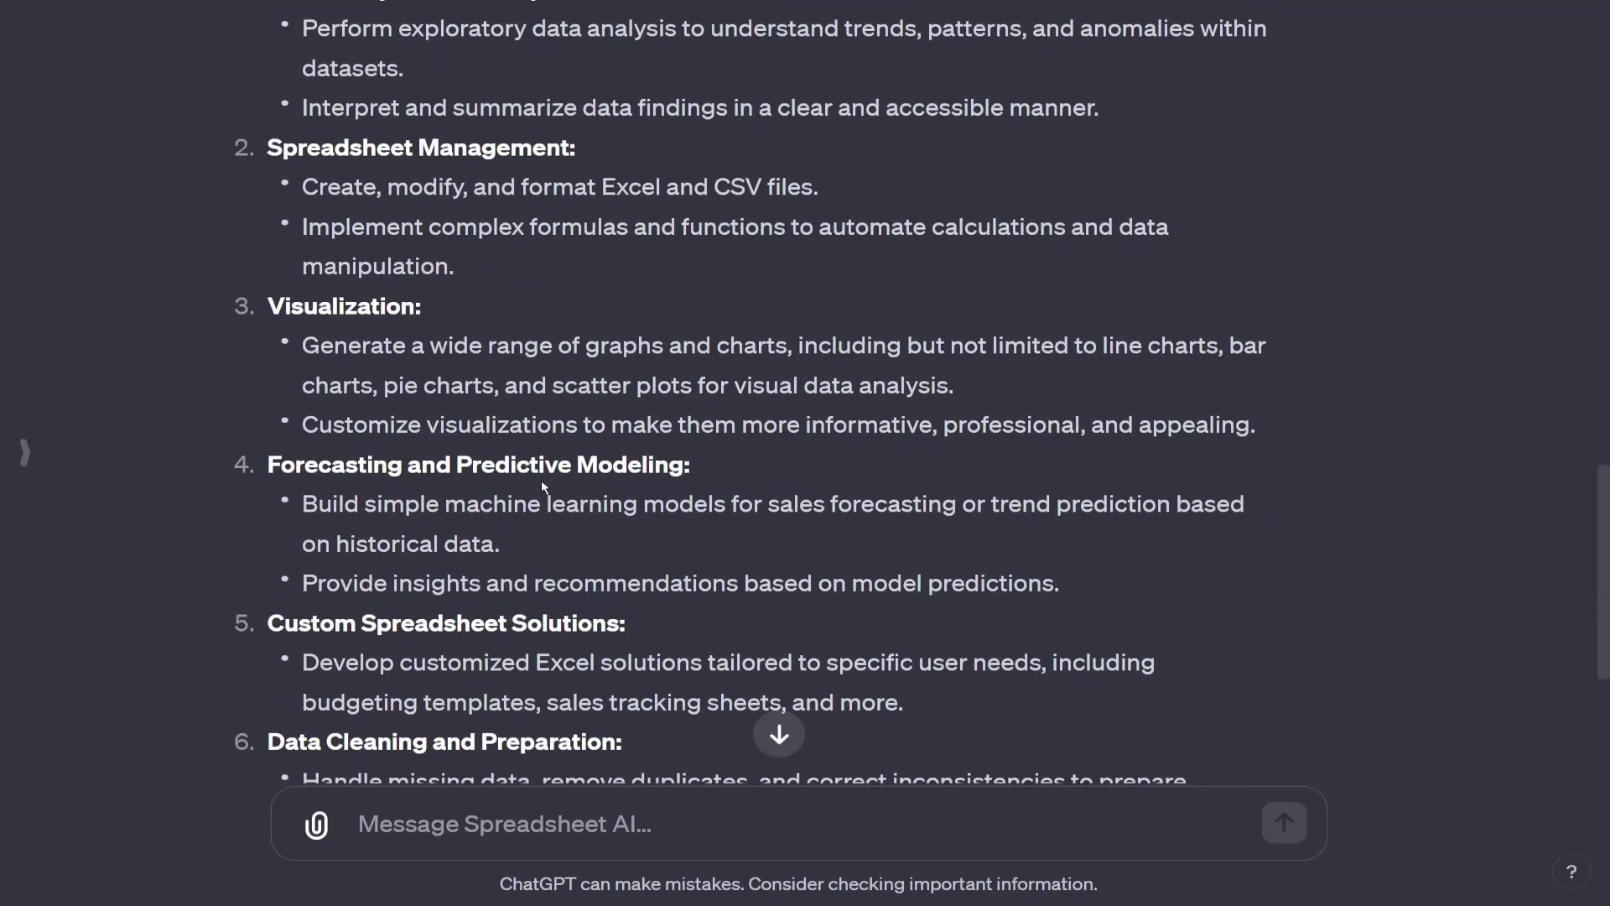
scroll(492, 526, "down", 3)
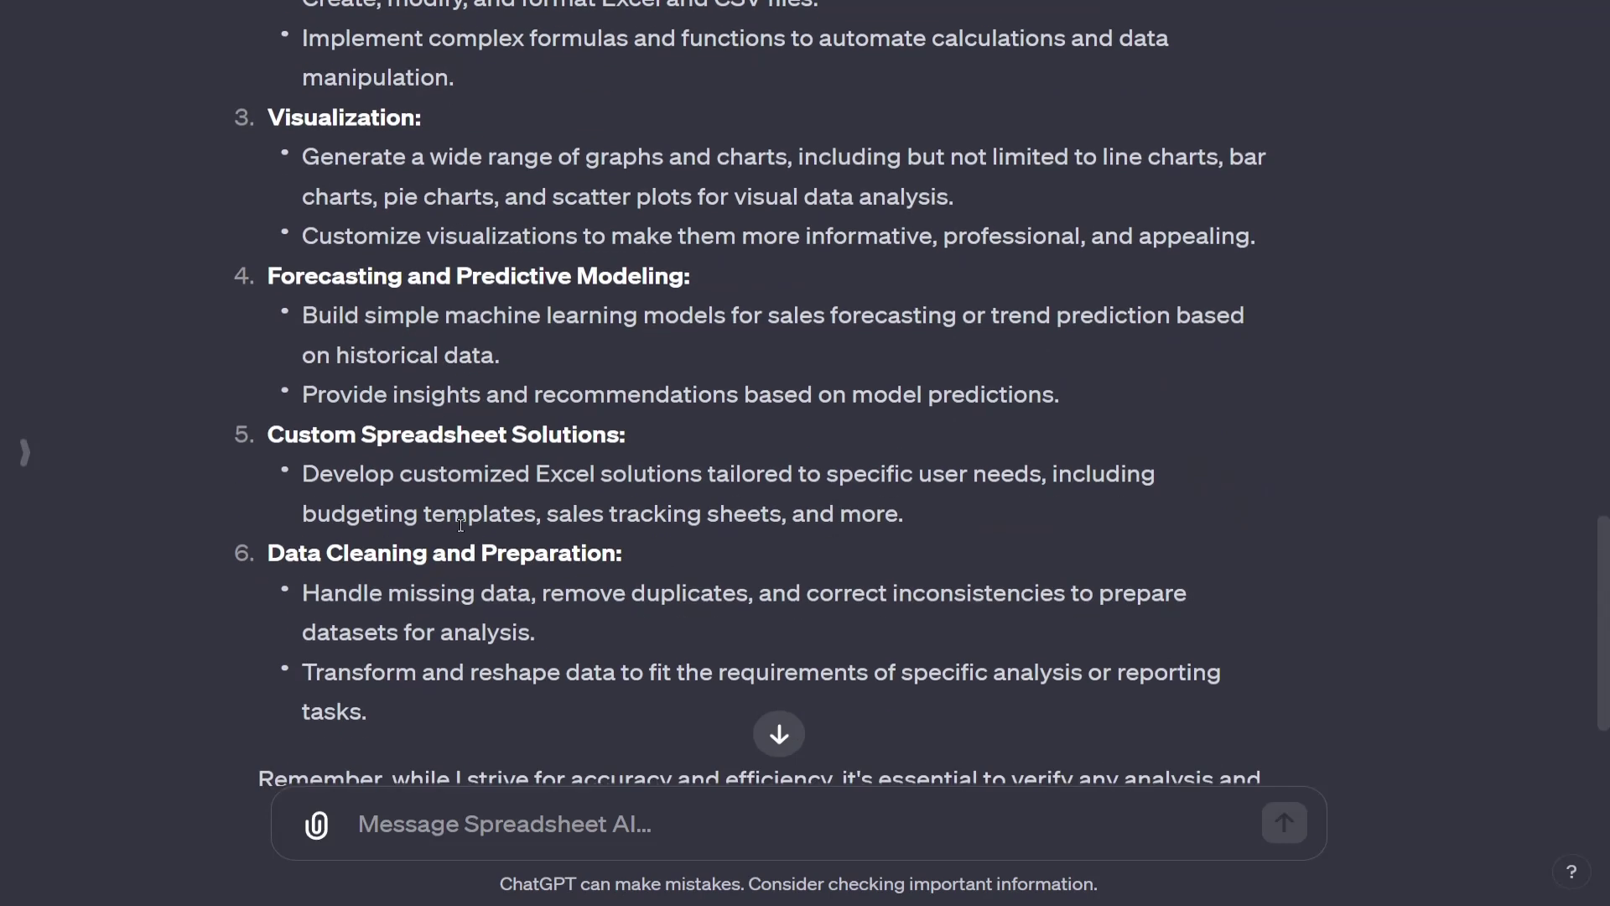
scroll(458, 458, "down", 3)
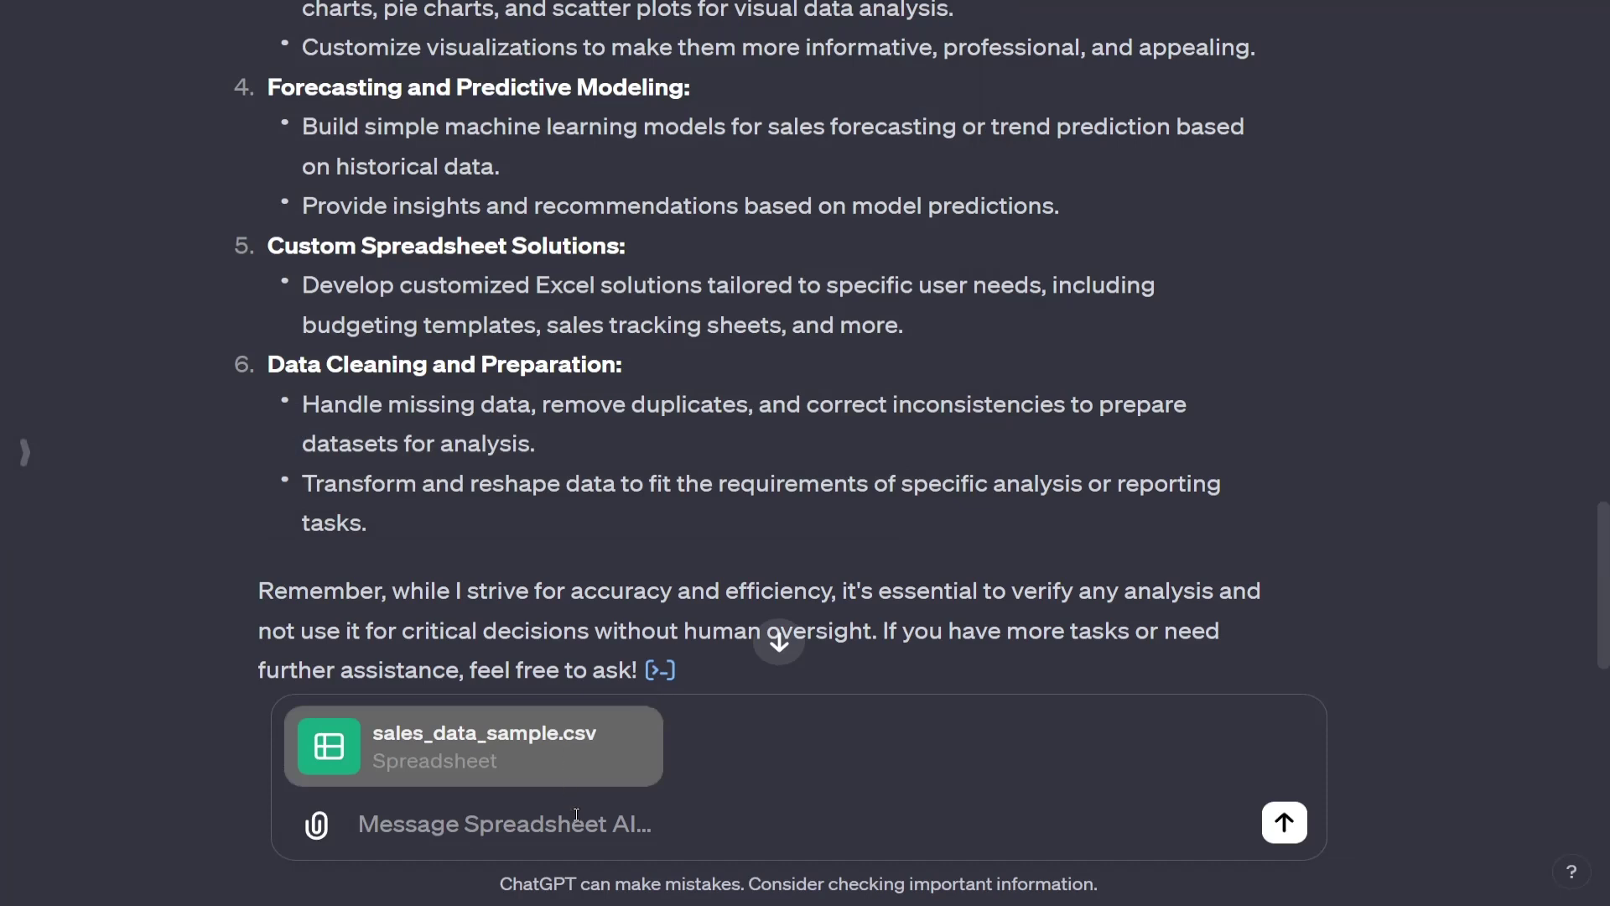
Step: Send the CSV with the request 'sum up the total sales, forecast per month sale data'
type("sum up")
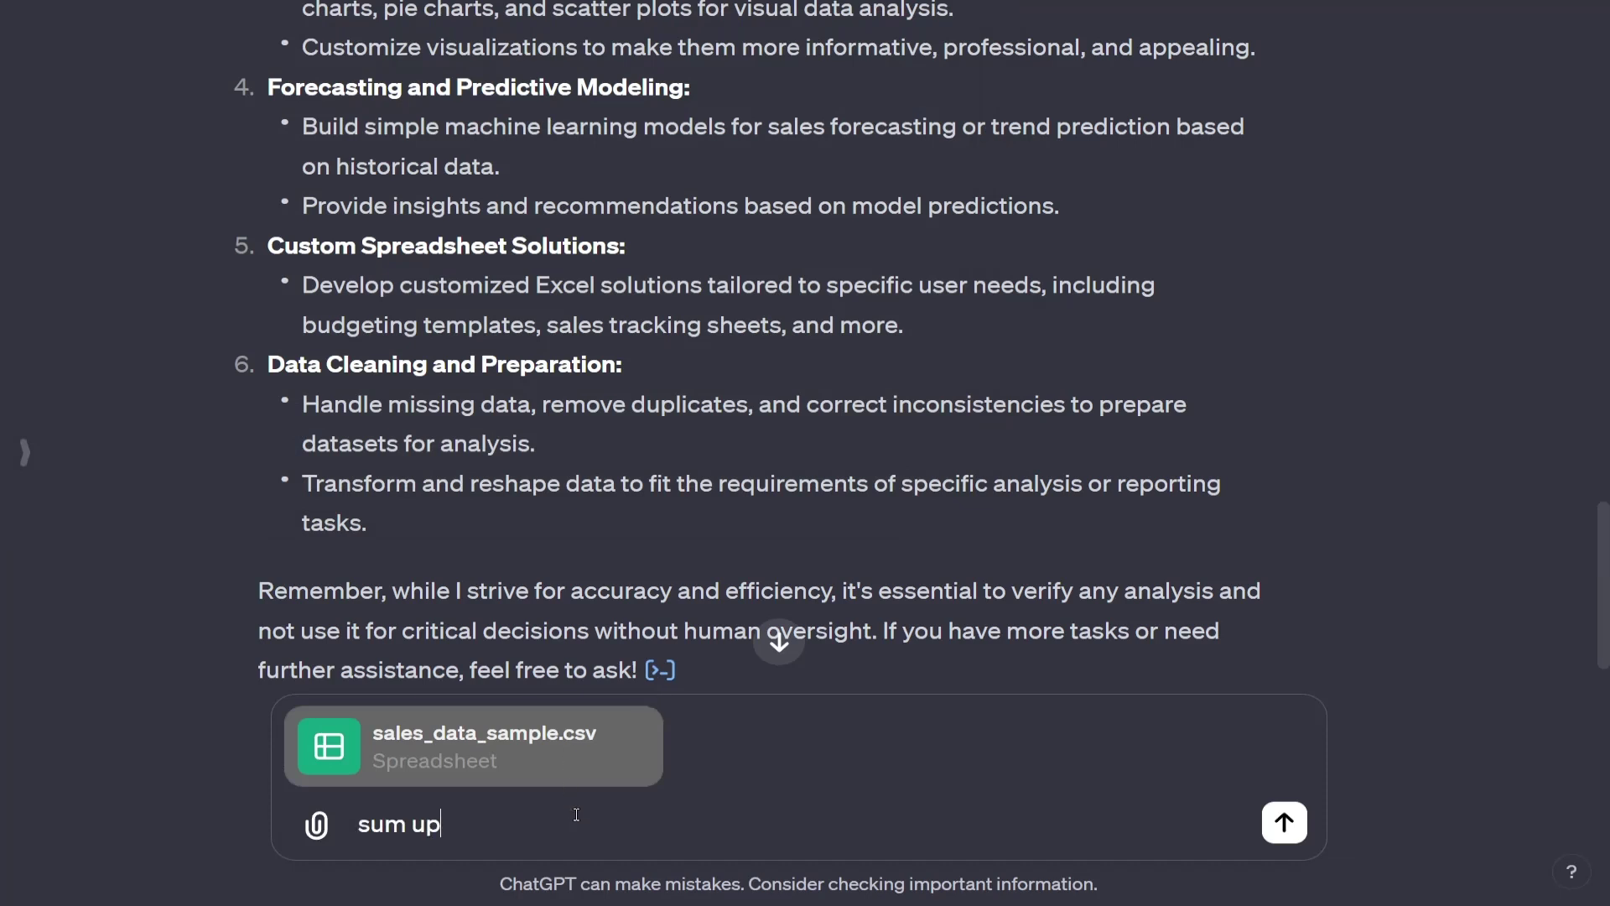
type(" the total sales, forecast a p")
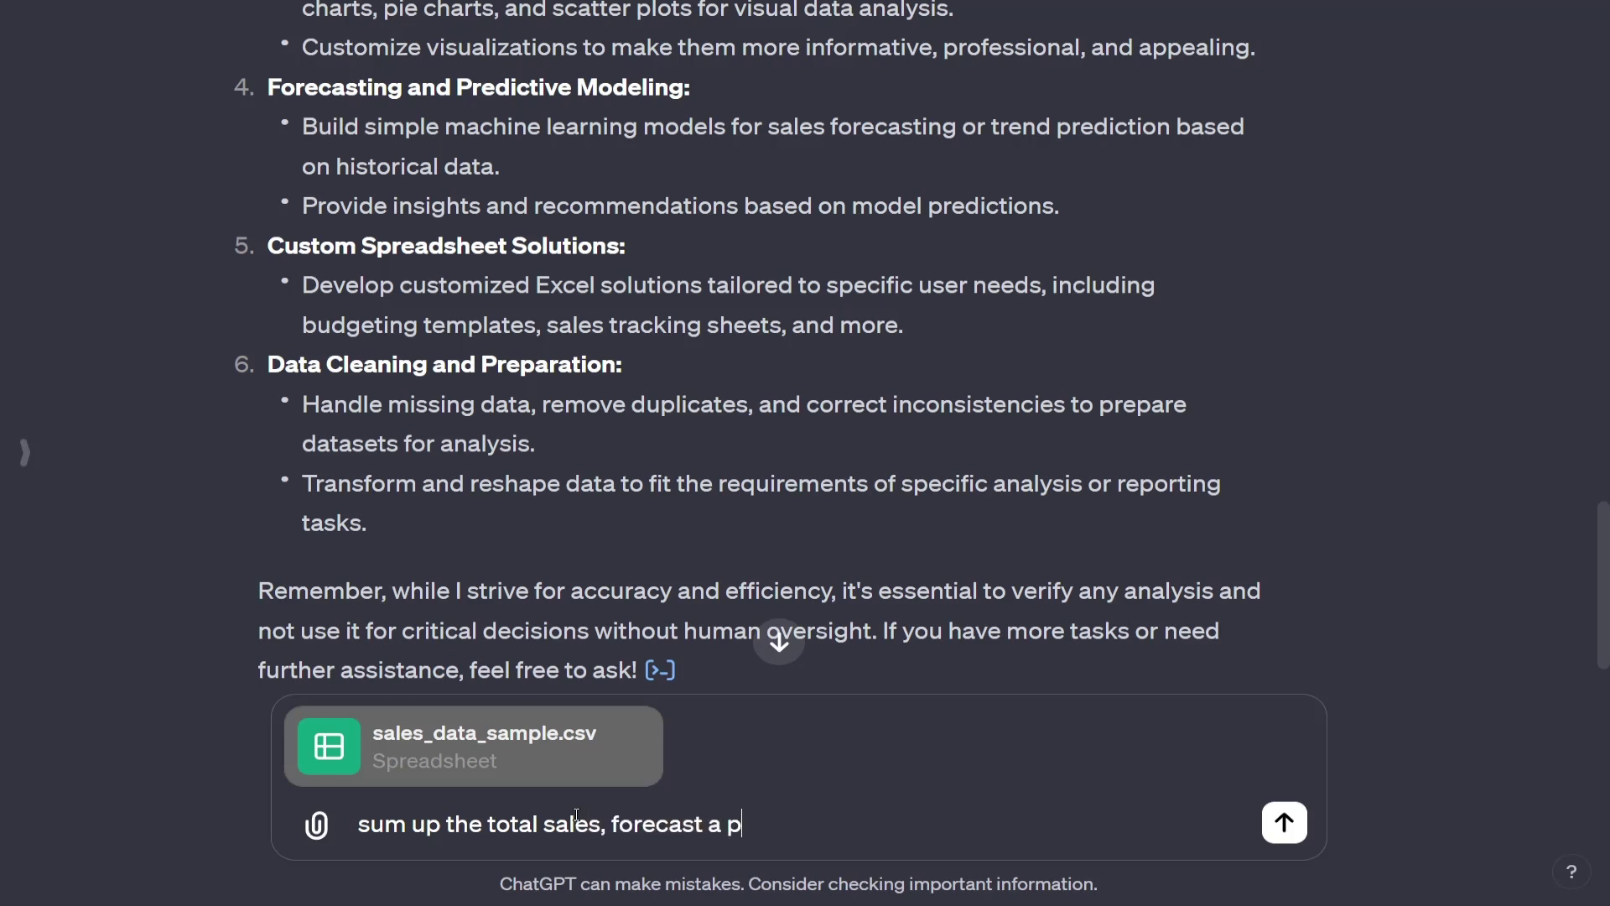
type("er month sale ")
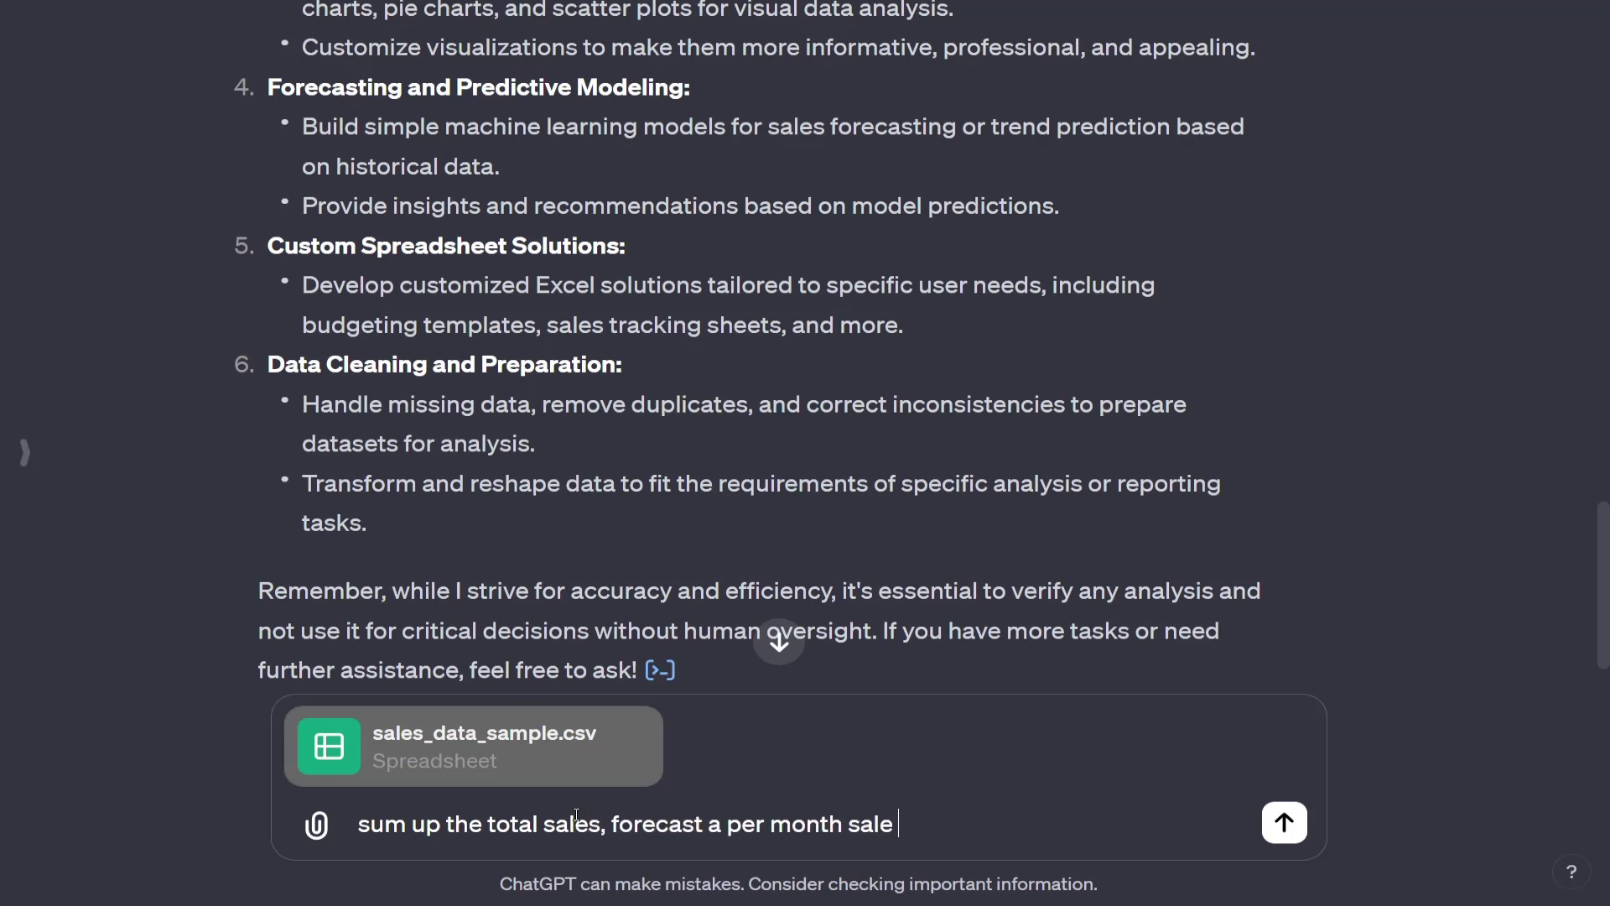
type("data")
left_click(725, 818)
key("BackSpace")
key("BackSpace")
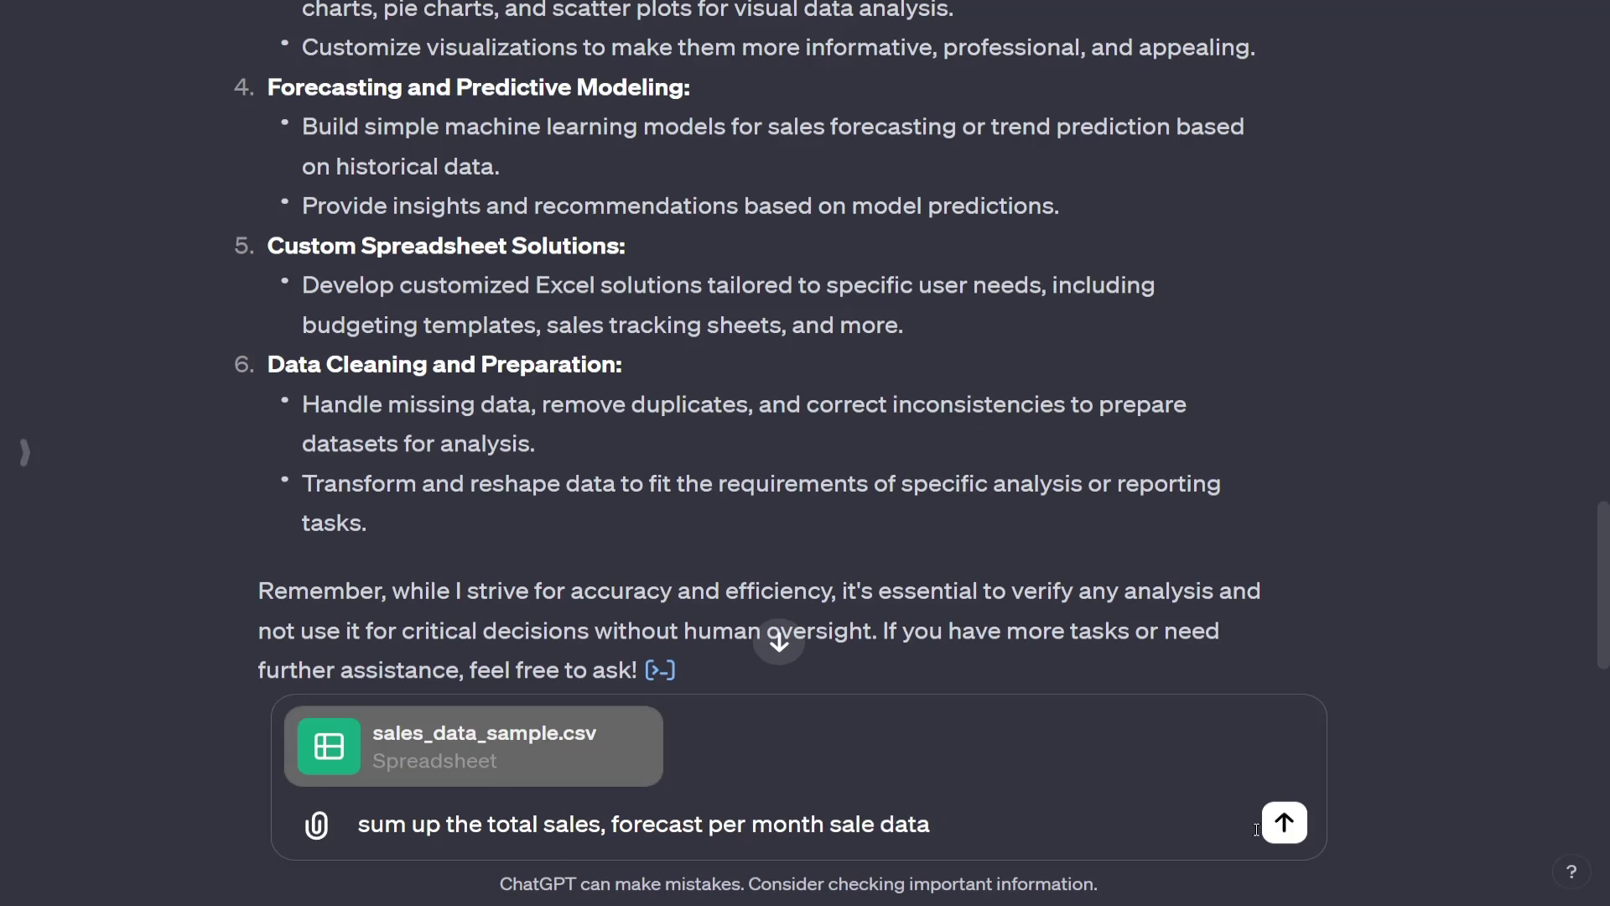
left_click(1284, 822)
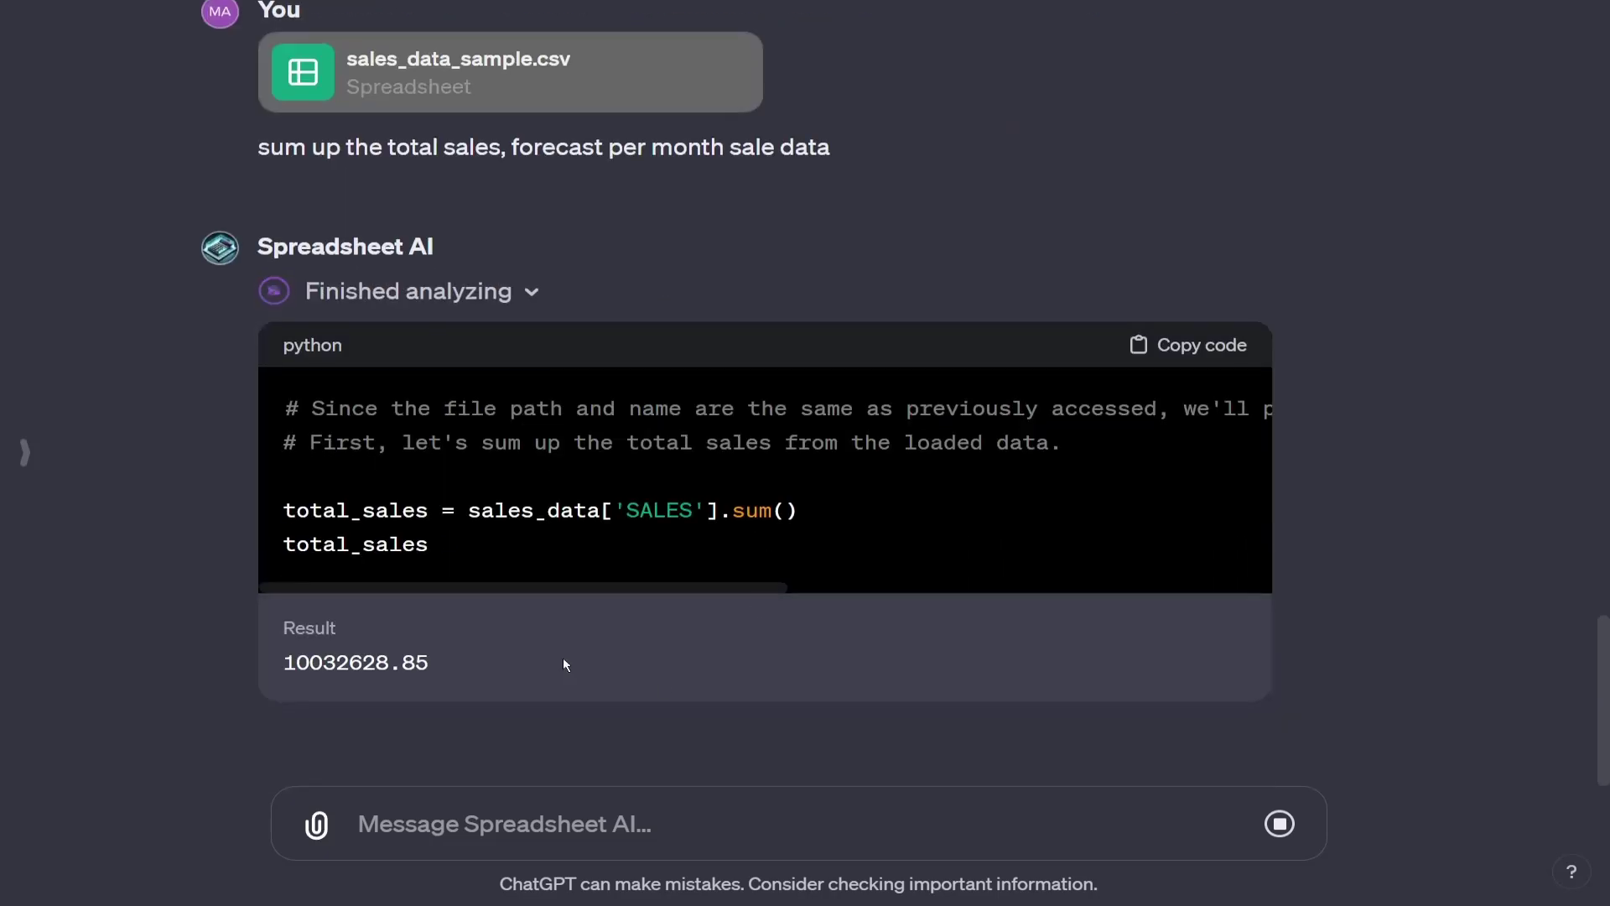
Step: Reveal the analysis code showing total sales of $10,032,628.85 and review the monthly forecast table
scroll(501, 399, "up", 4)
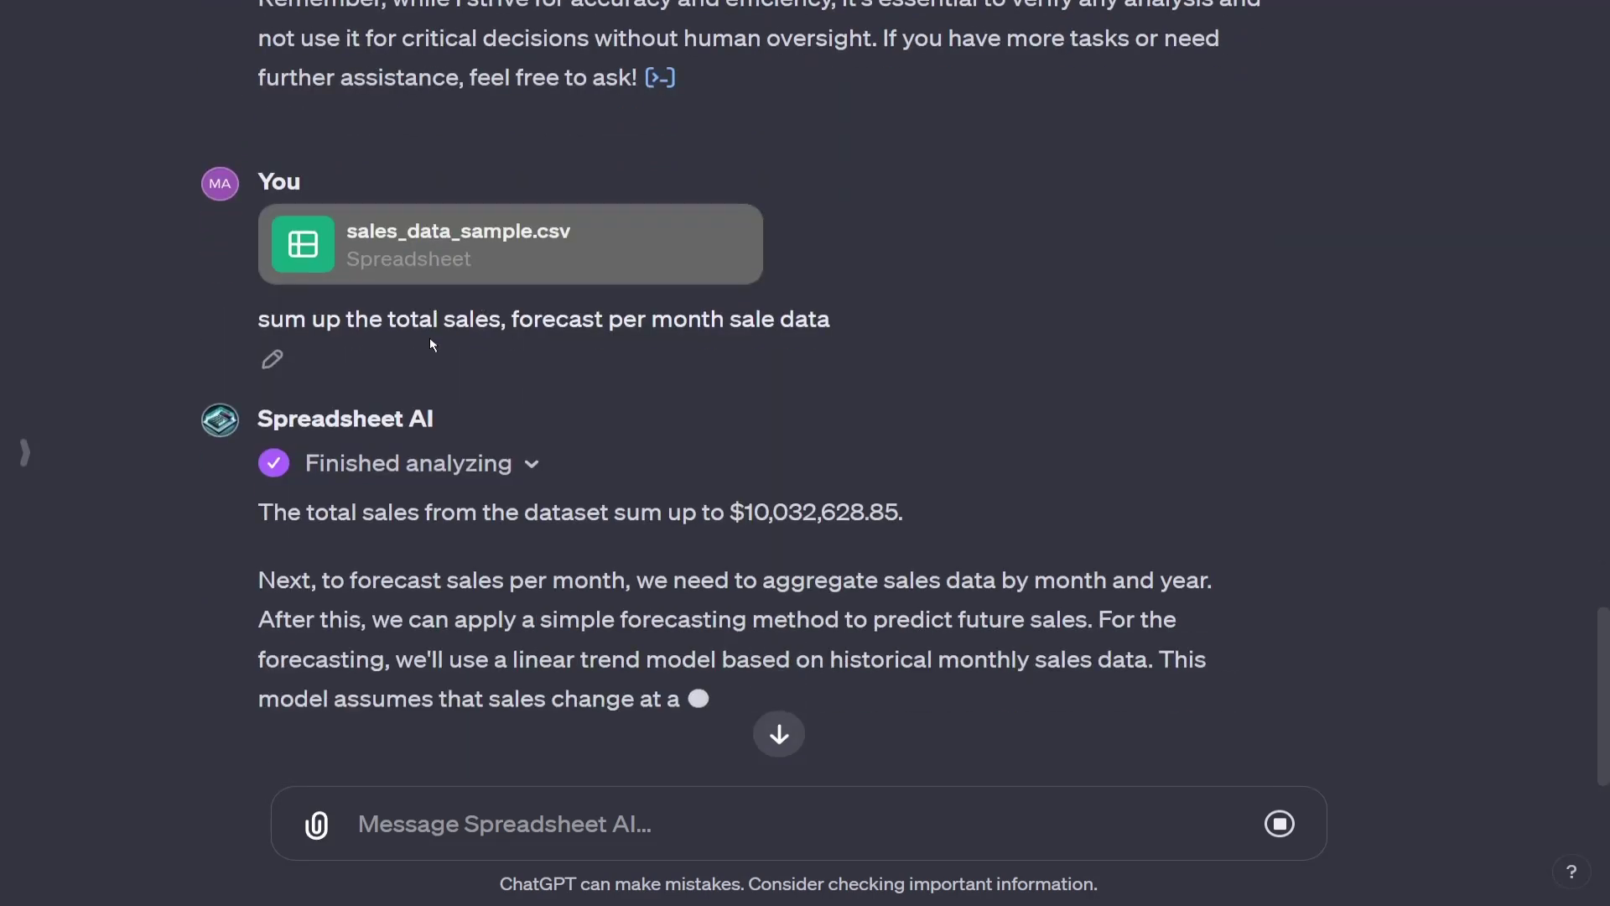
left_click(491, 423)
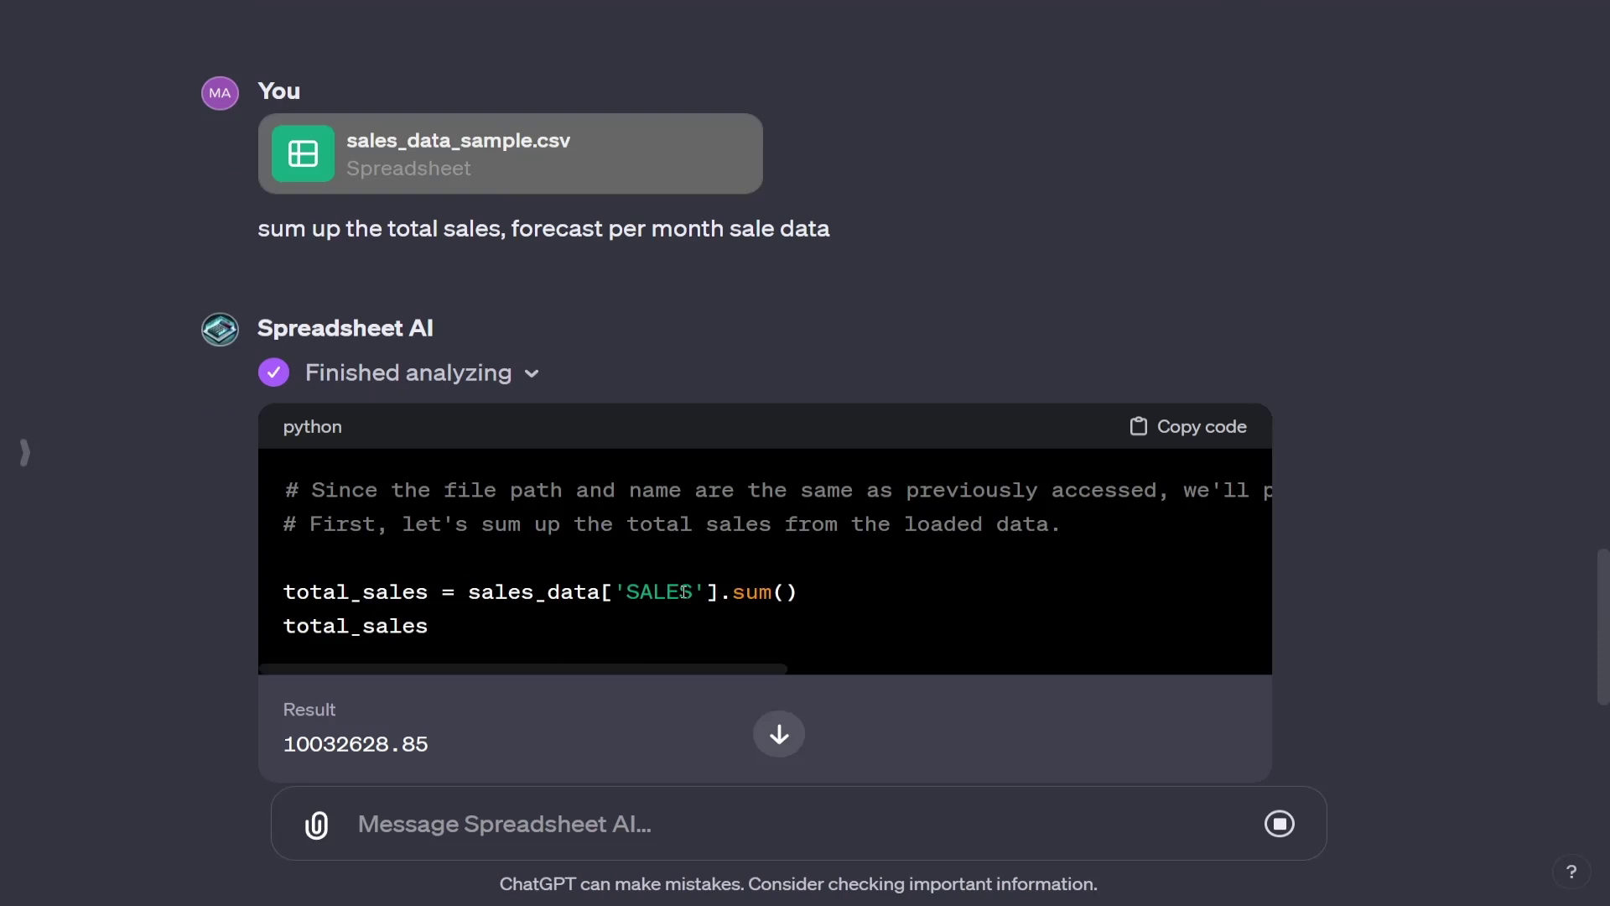
scroll(440, 672, "down", 1)
scroll(419, 654, "down", 1)
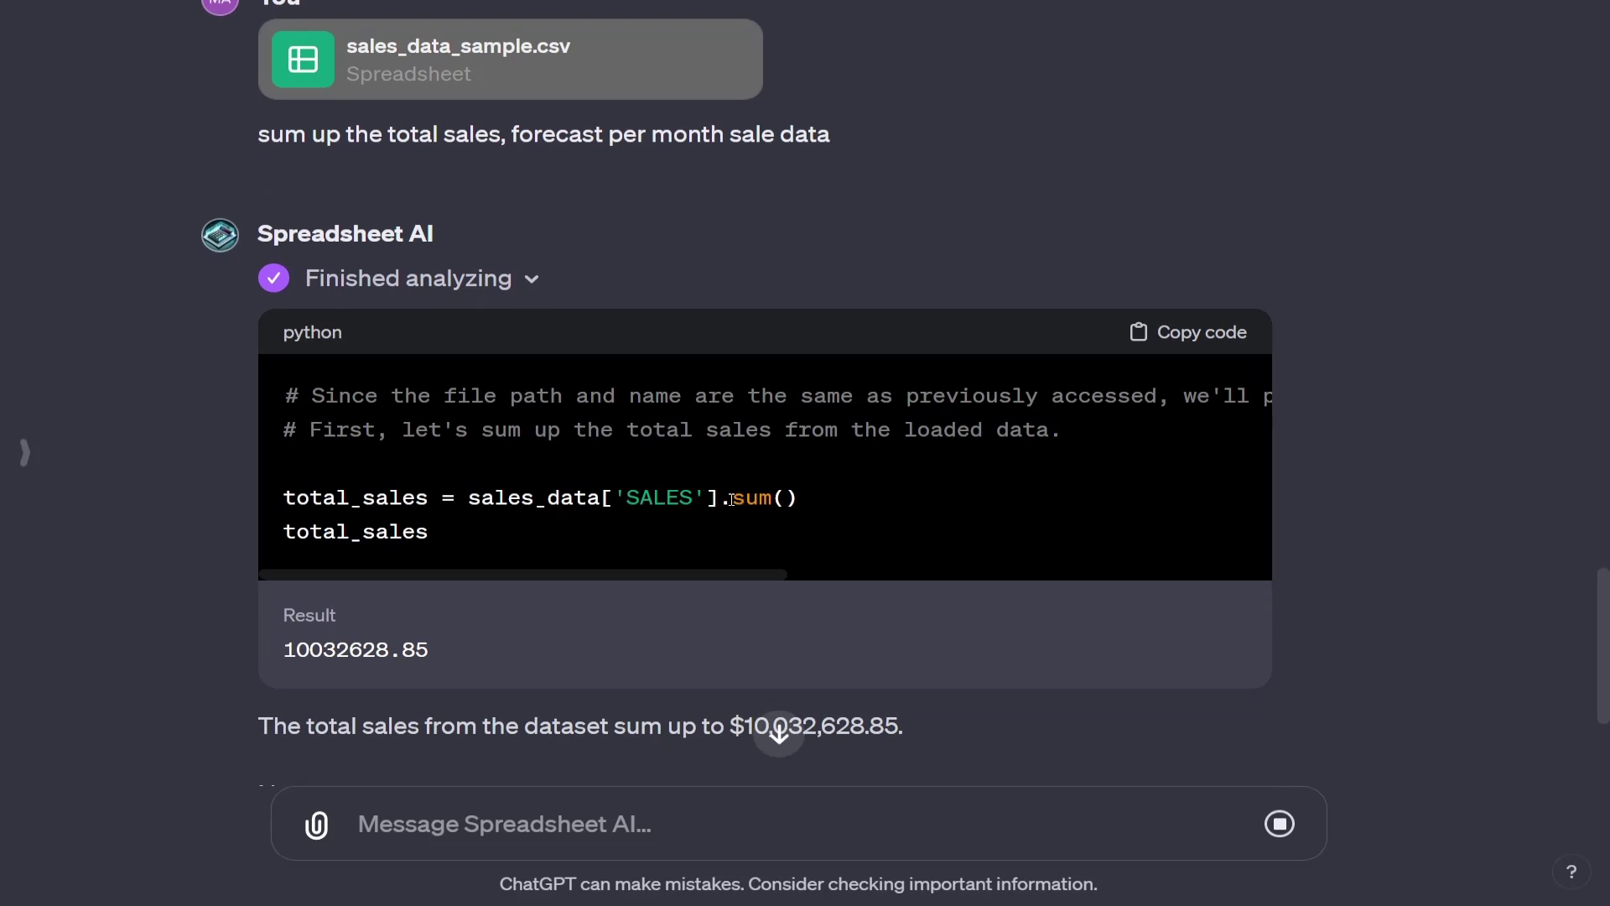
scroll(555, 530, "down", 3)
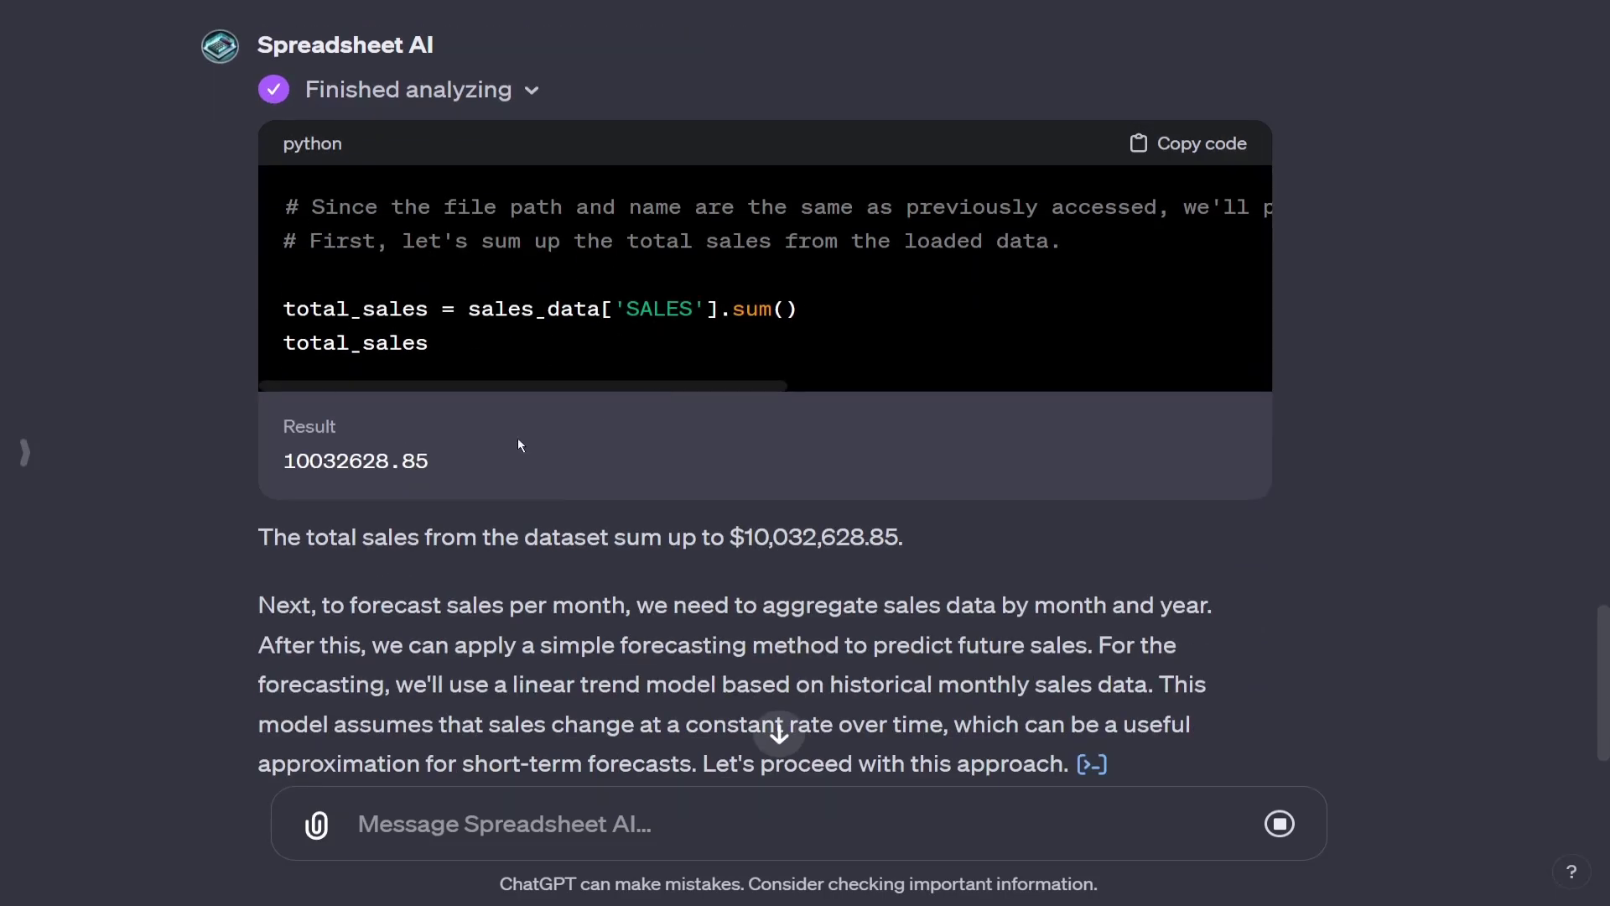
scroll(519, 584, "down", 2)
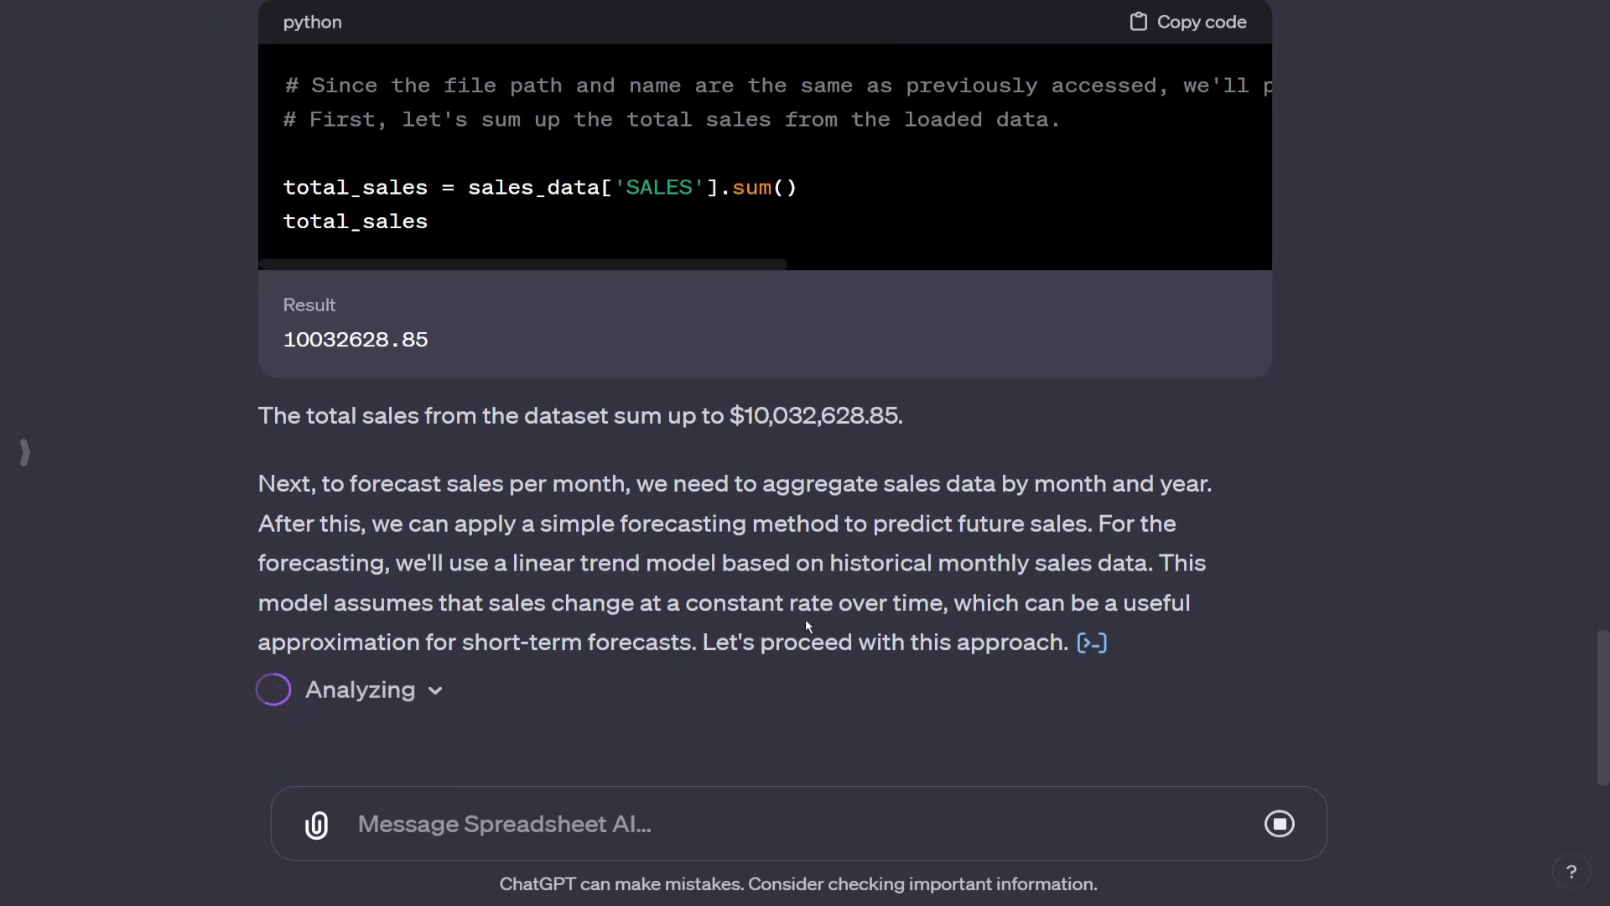
scroll(792, 605, "up", 6)
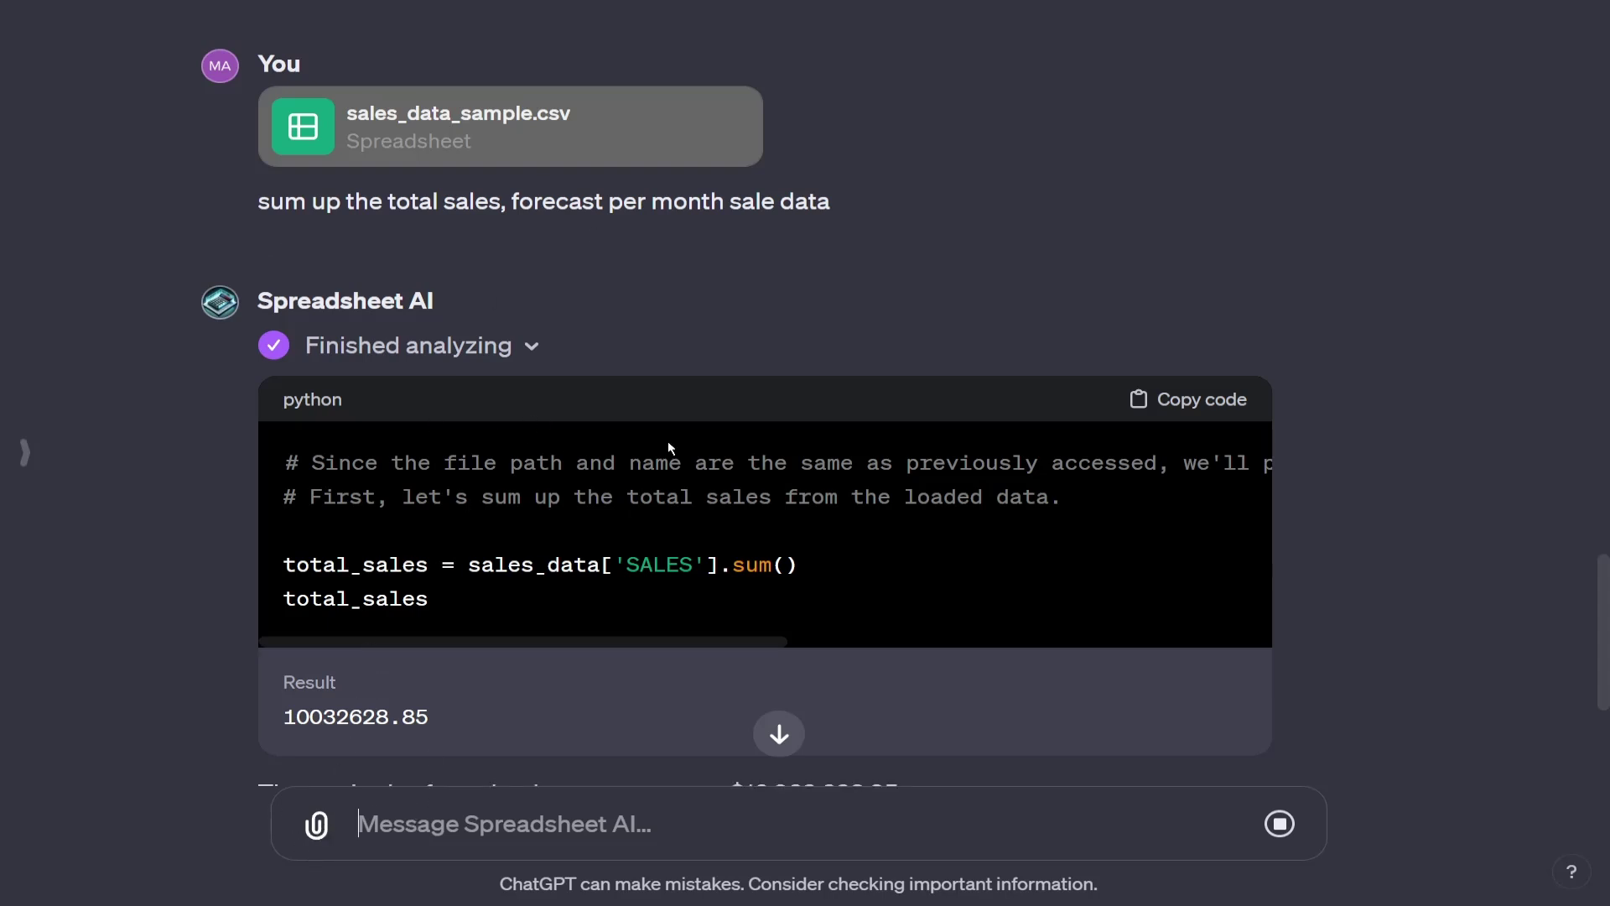
scroll(787, 457, "down", 5)
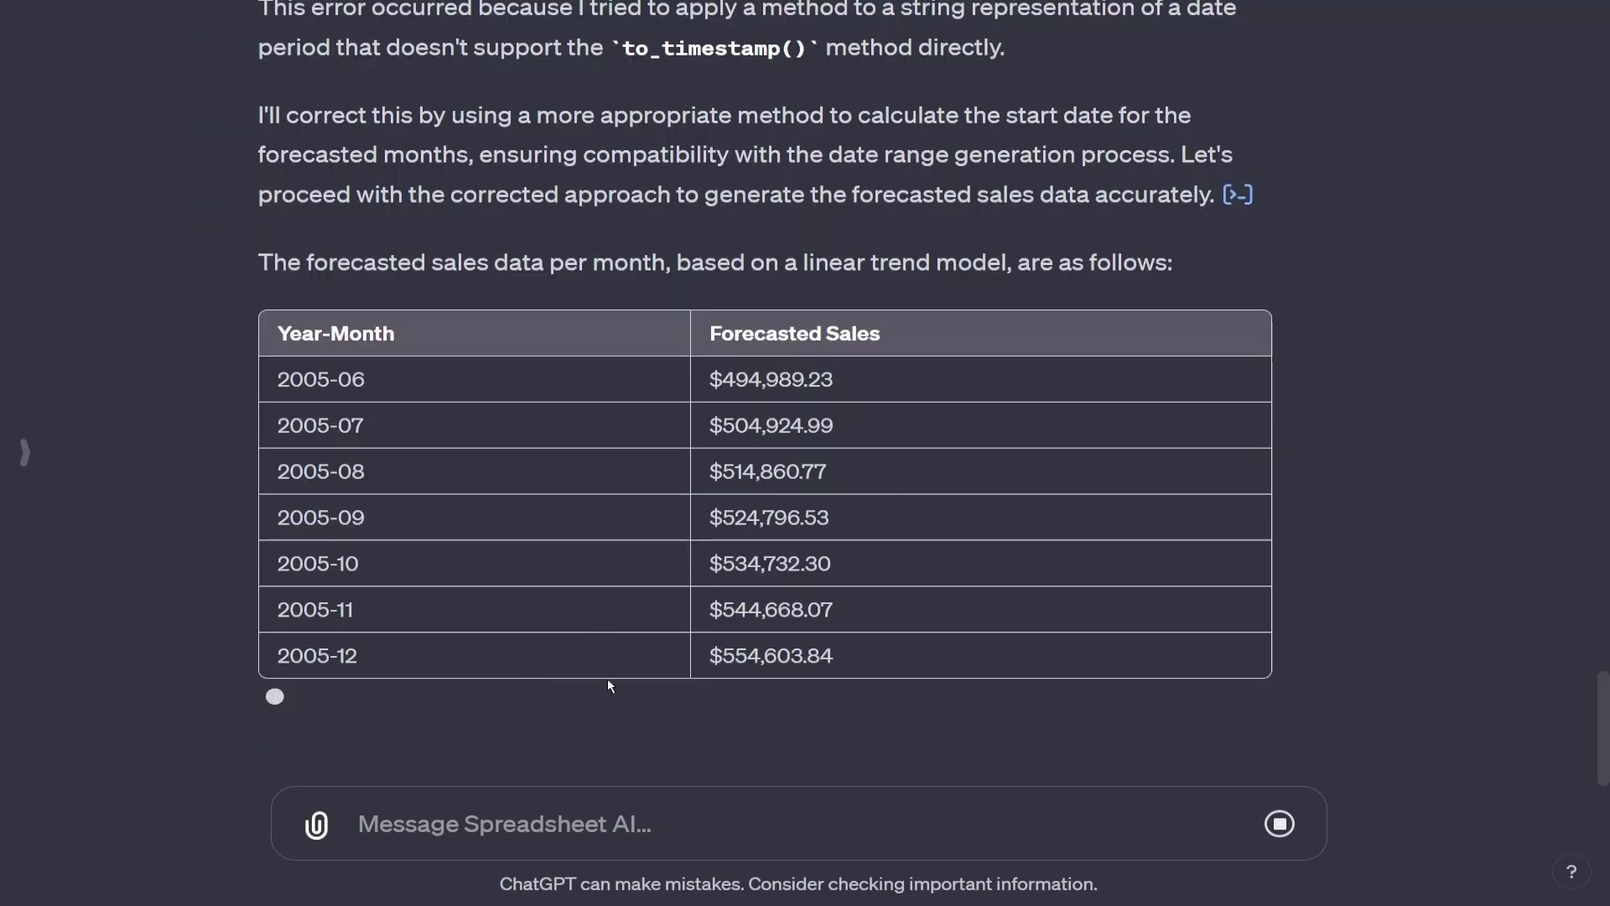
scroll(587, 657, "up", 2)
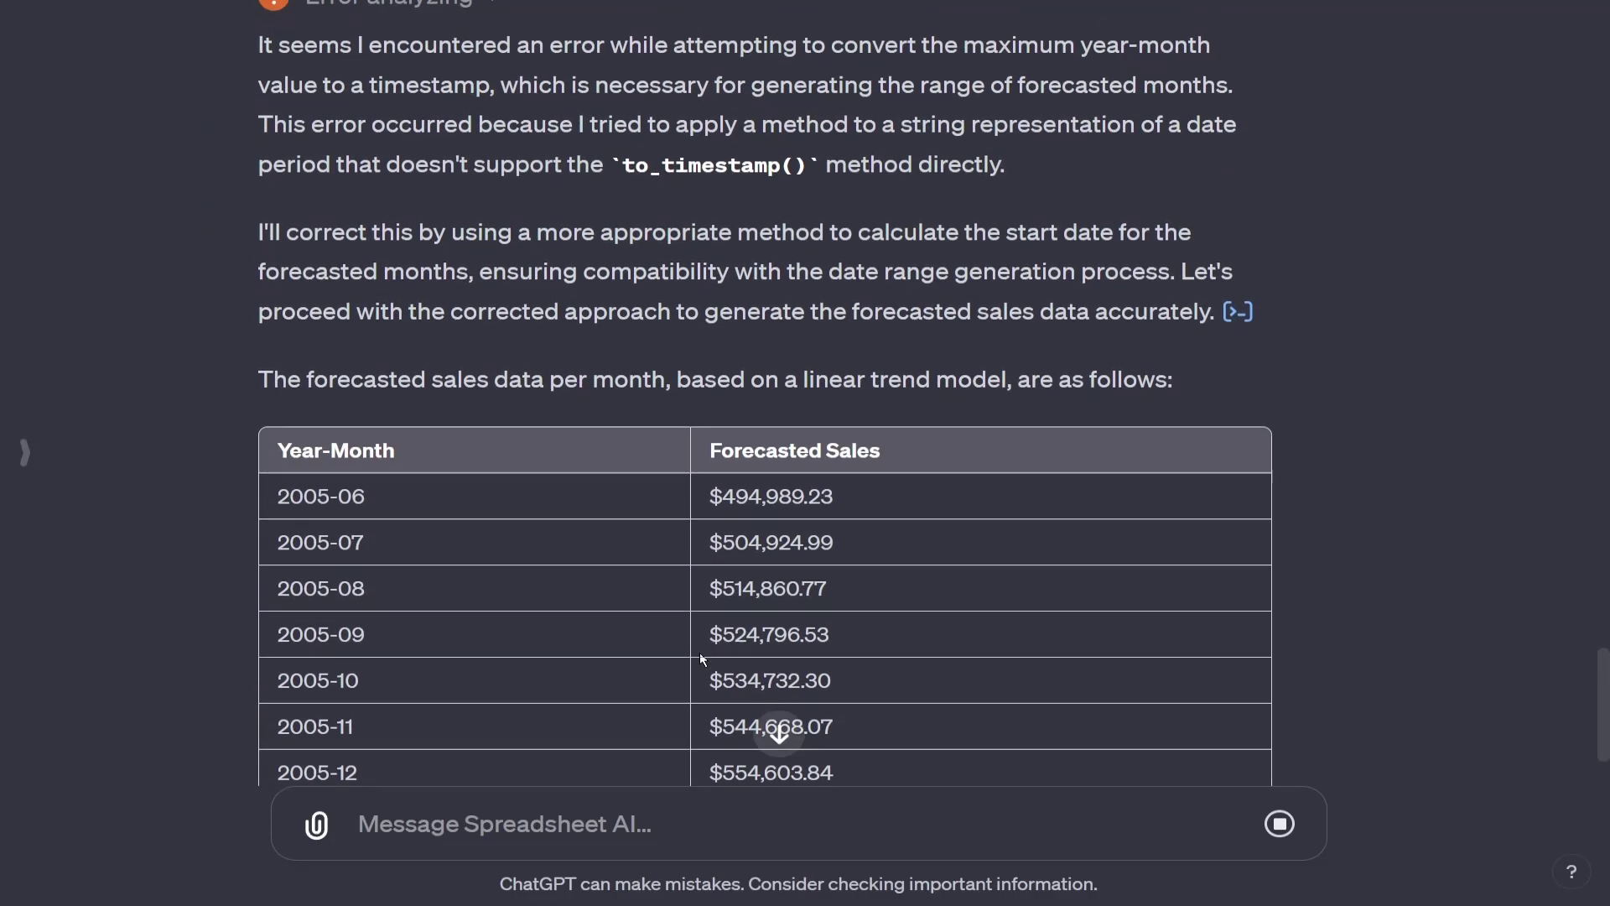
scroll(699, 653, "up", 10)
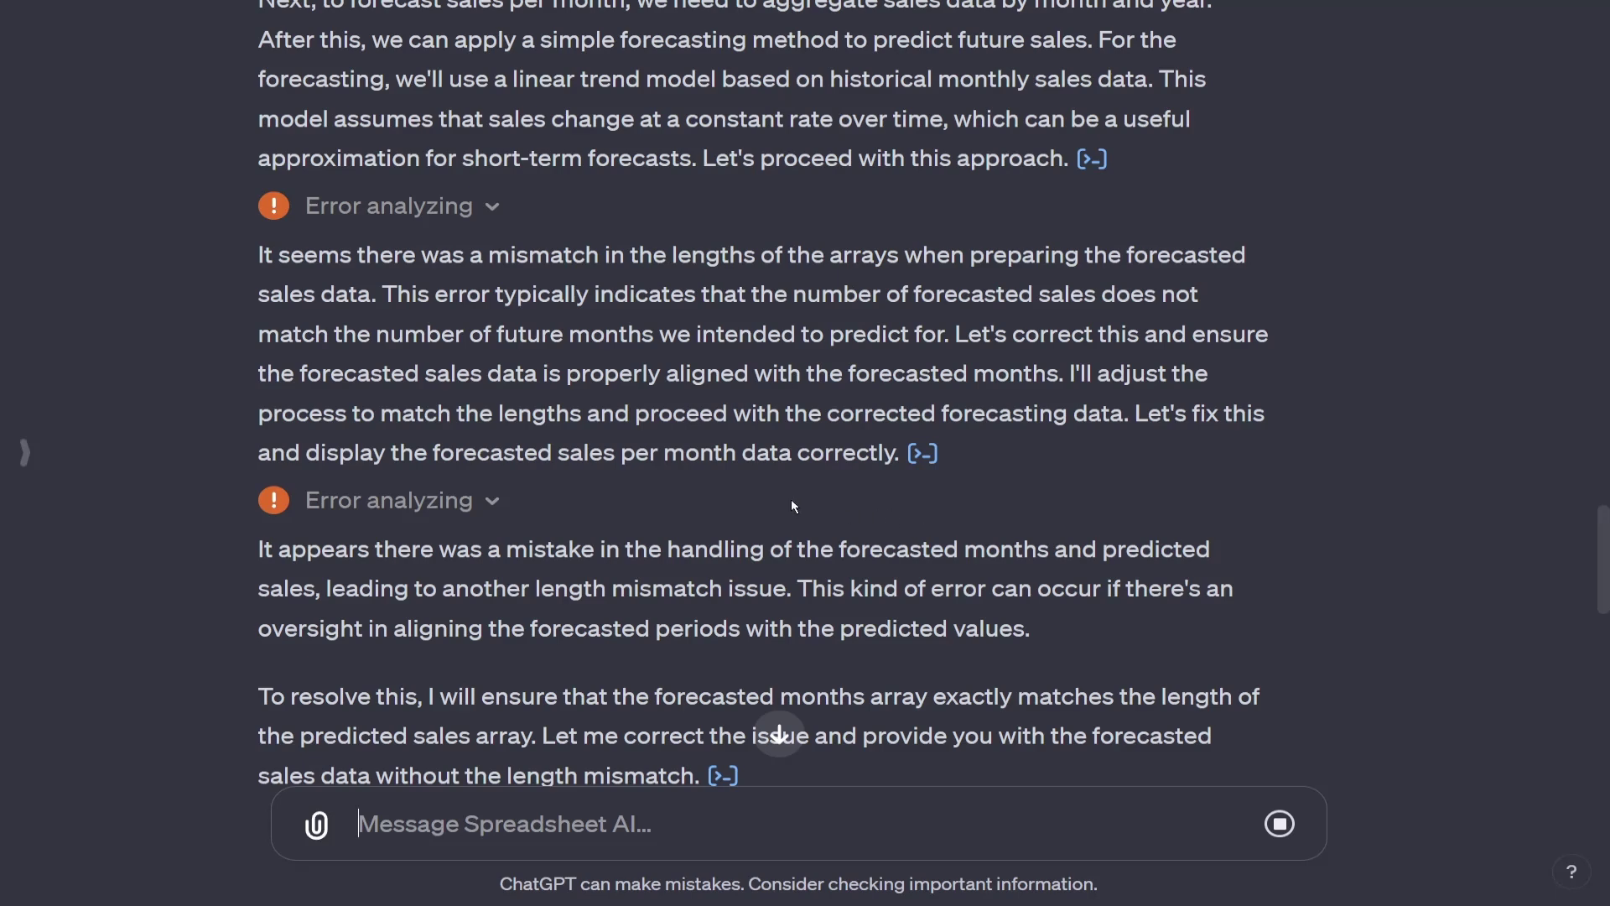
scroll(785, 497, "down", 1)
scroll(785, 497, "down", 2)
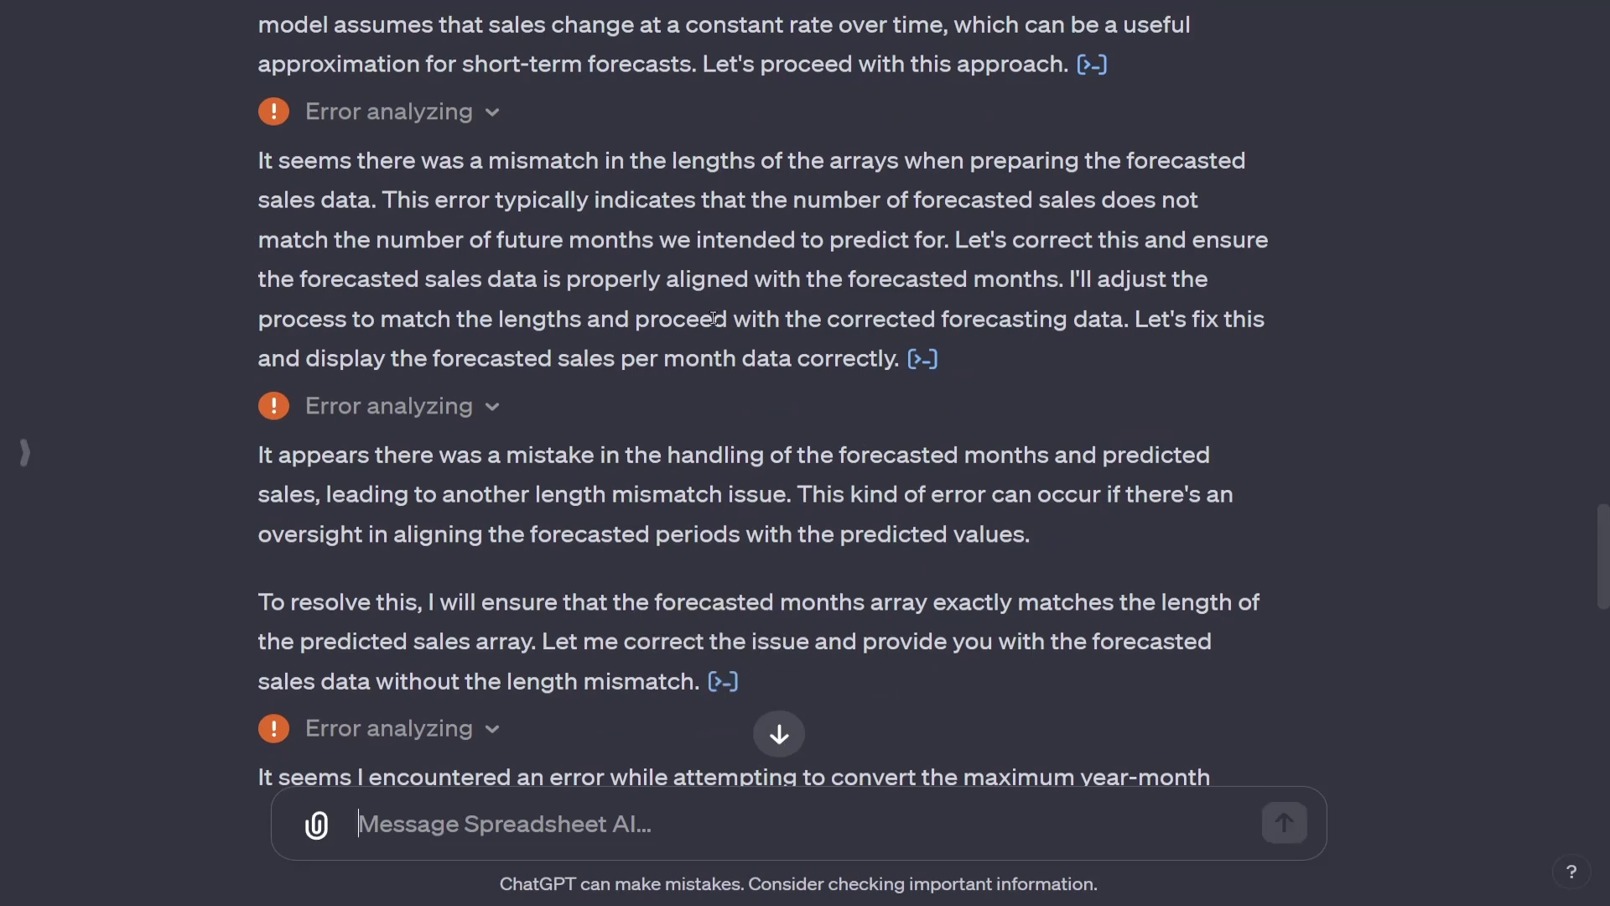
scroll(838, 501, "down", 3)
scroll(837, 502, "down", 4)
scroll(678, 409, "down", 2)
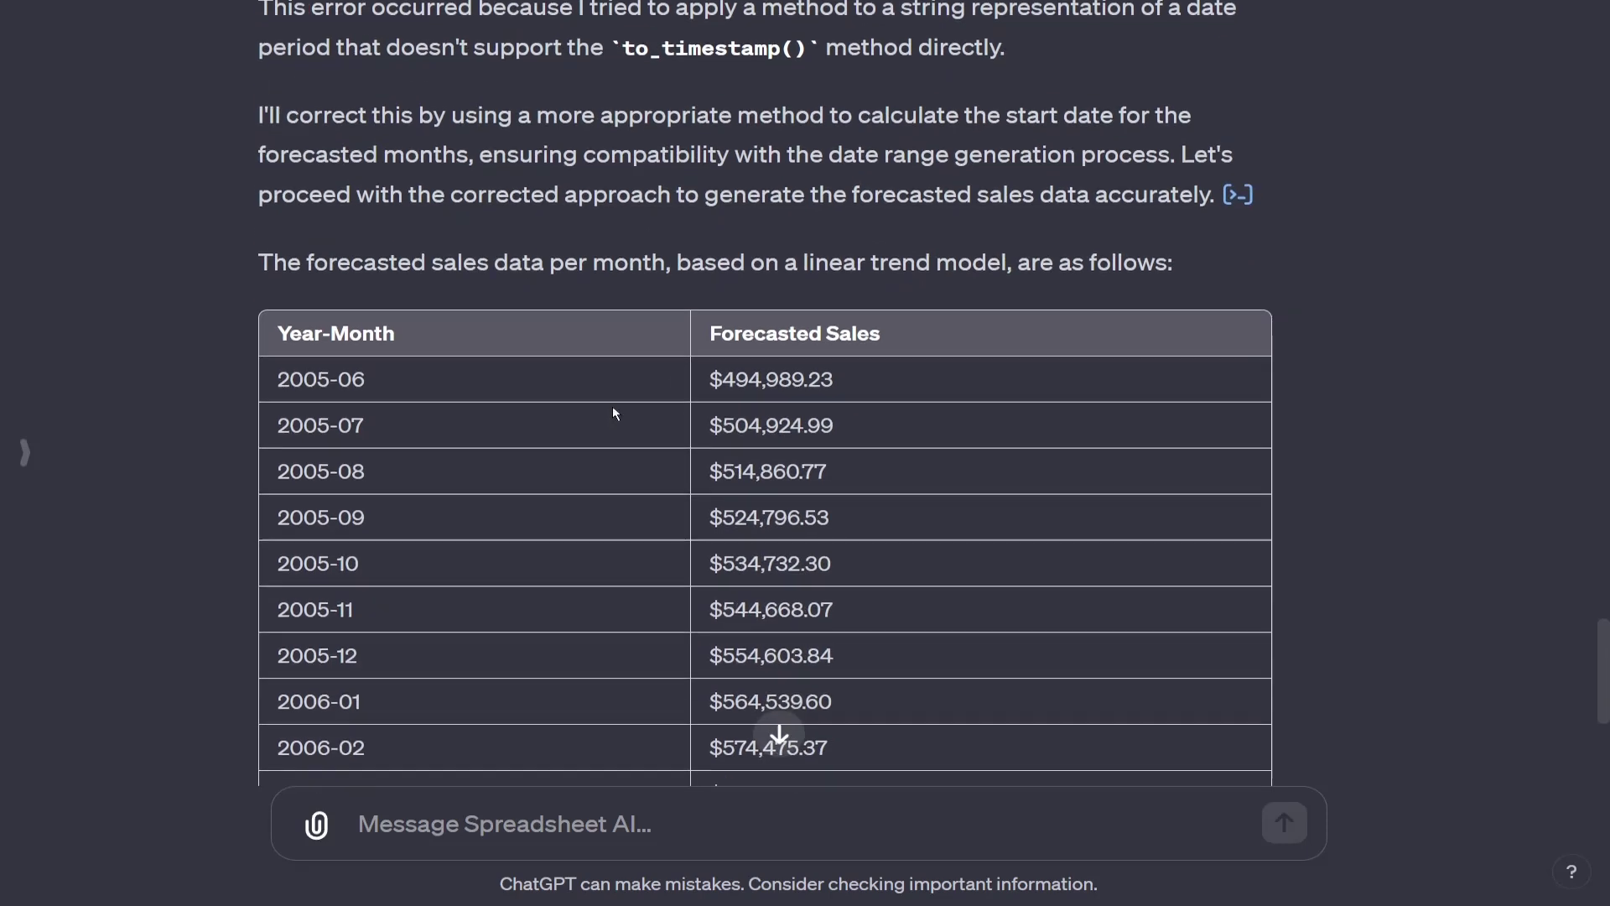
scroll(621, 419, "down", 2)
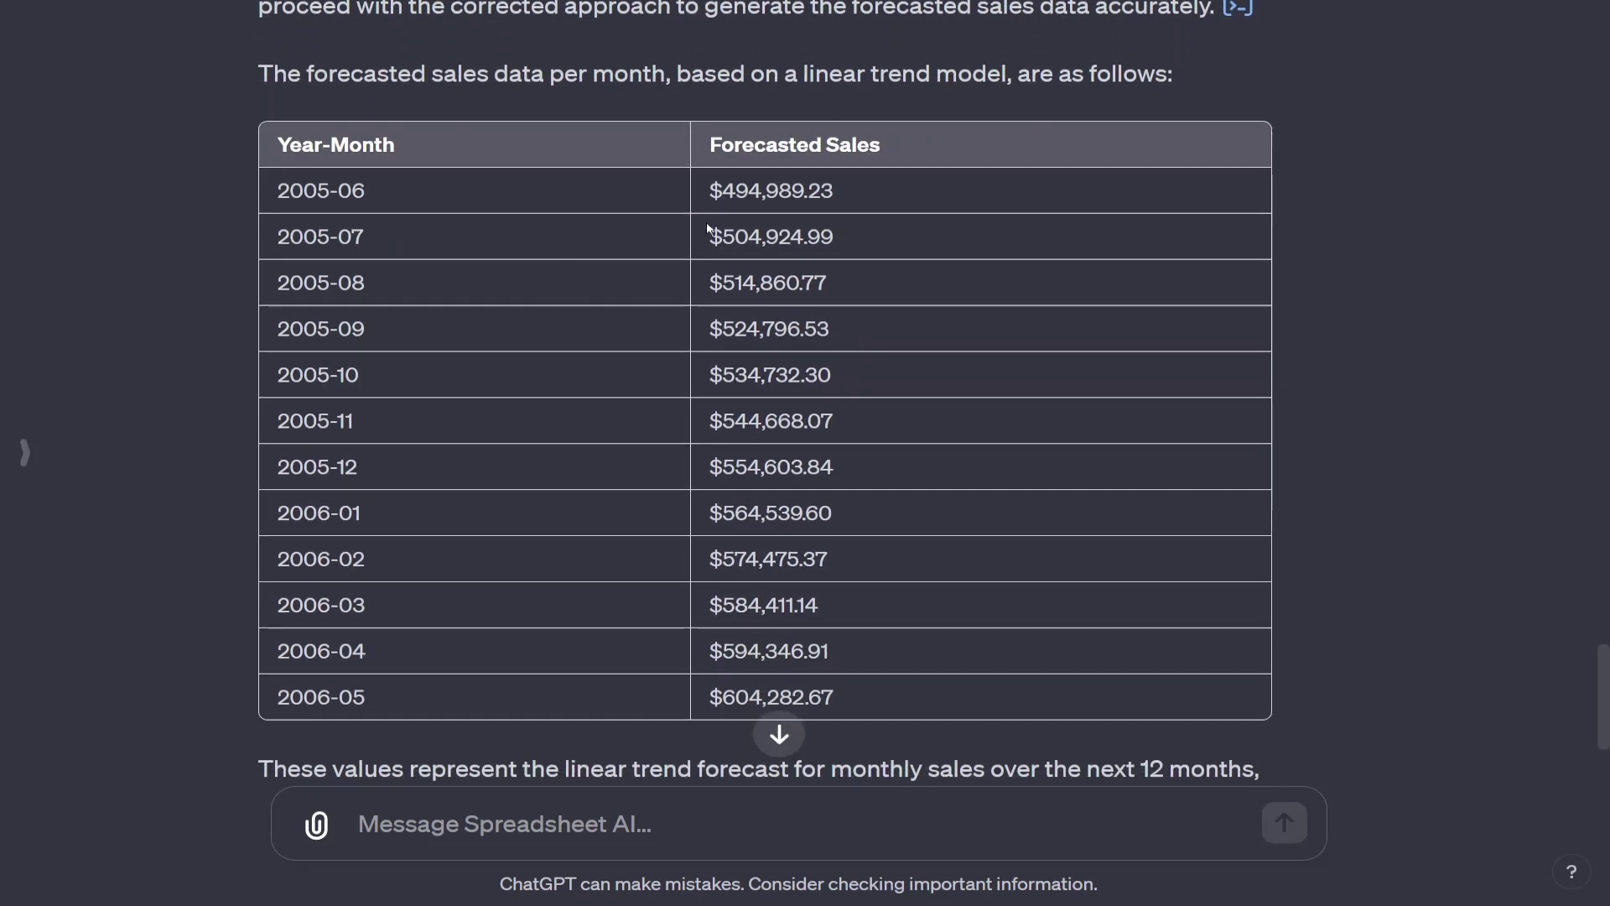
scroll(780, 381, "down", 3)
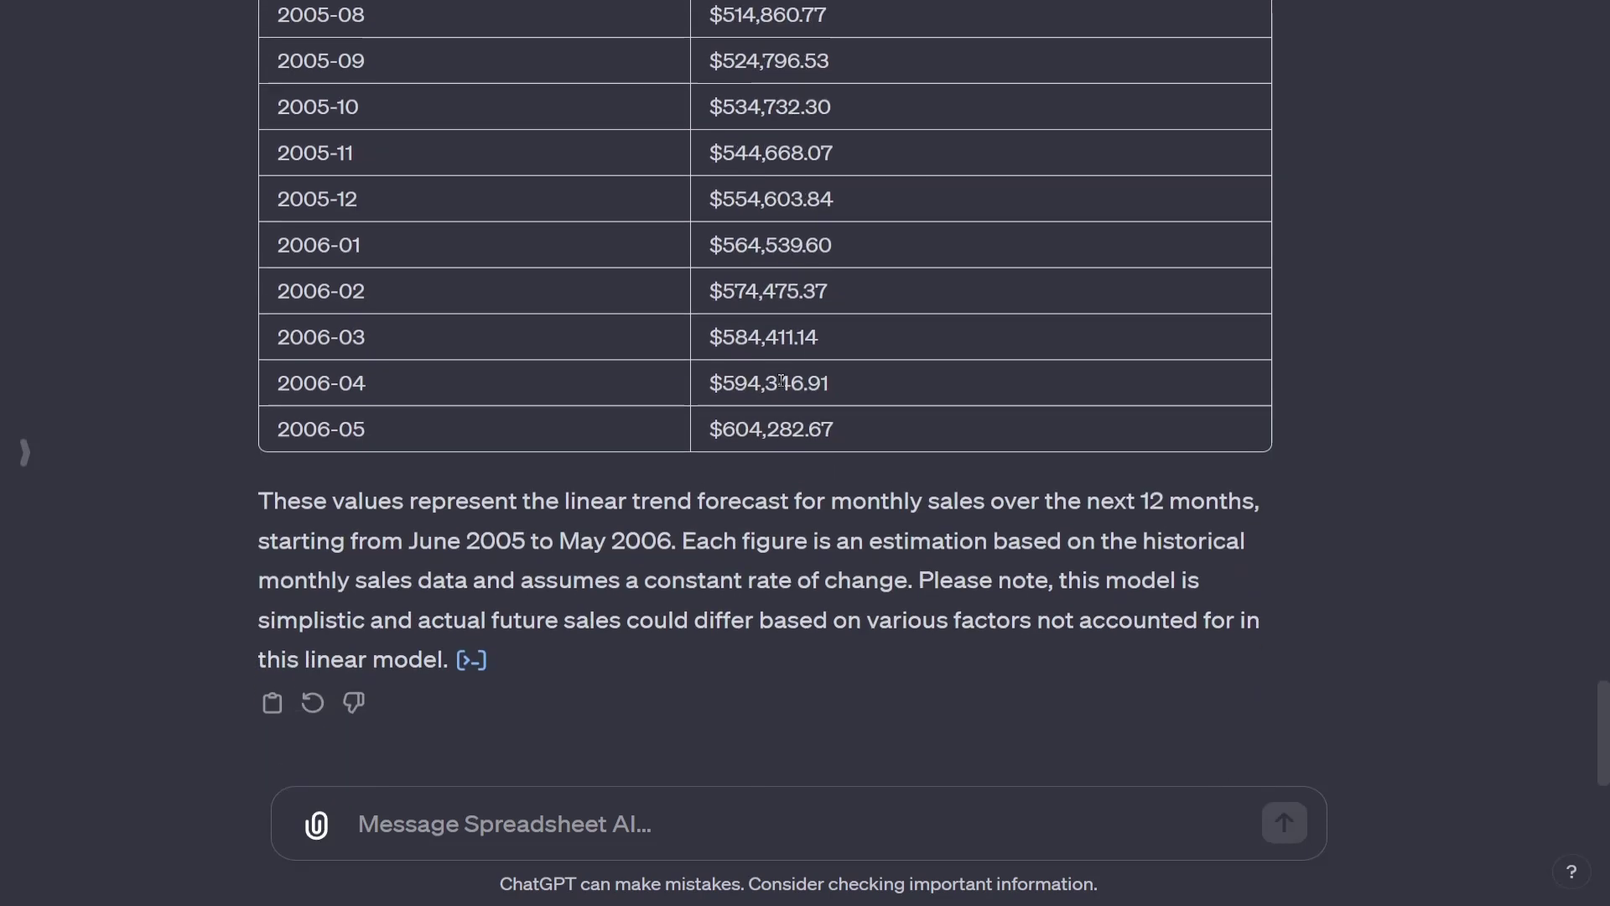
left_click(471, 660)
scroll(648, 477, "down", 5)
scroll(716, 445, "up", 5)
left_click(1154, 164)
scroll(948, 423, "up", 3)
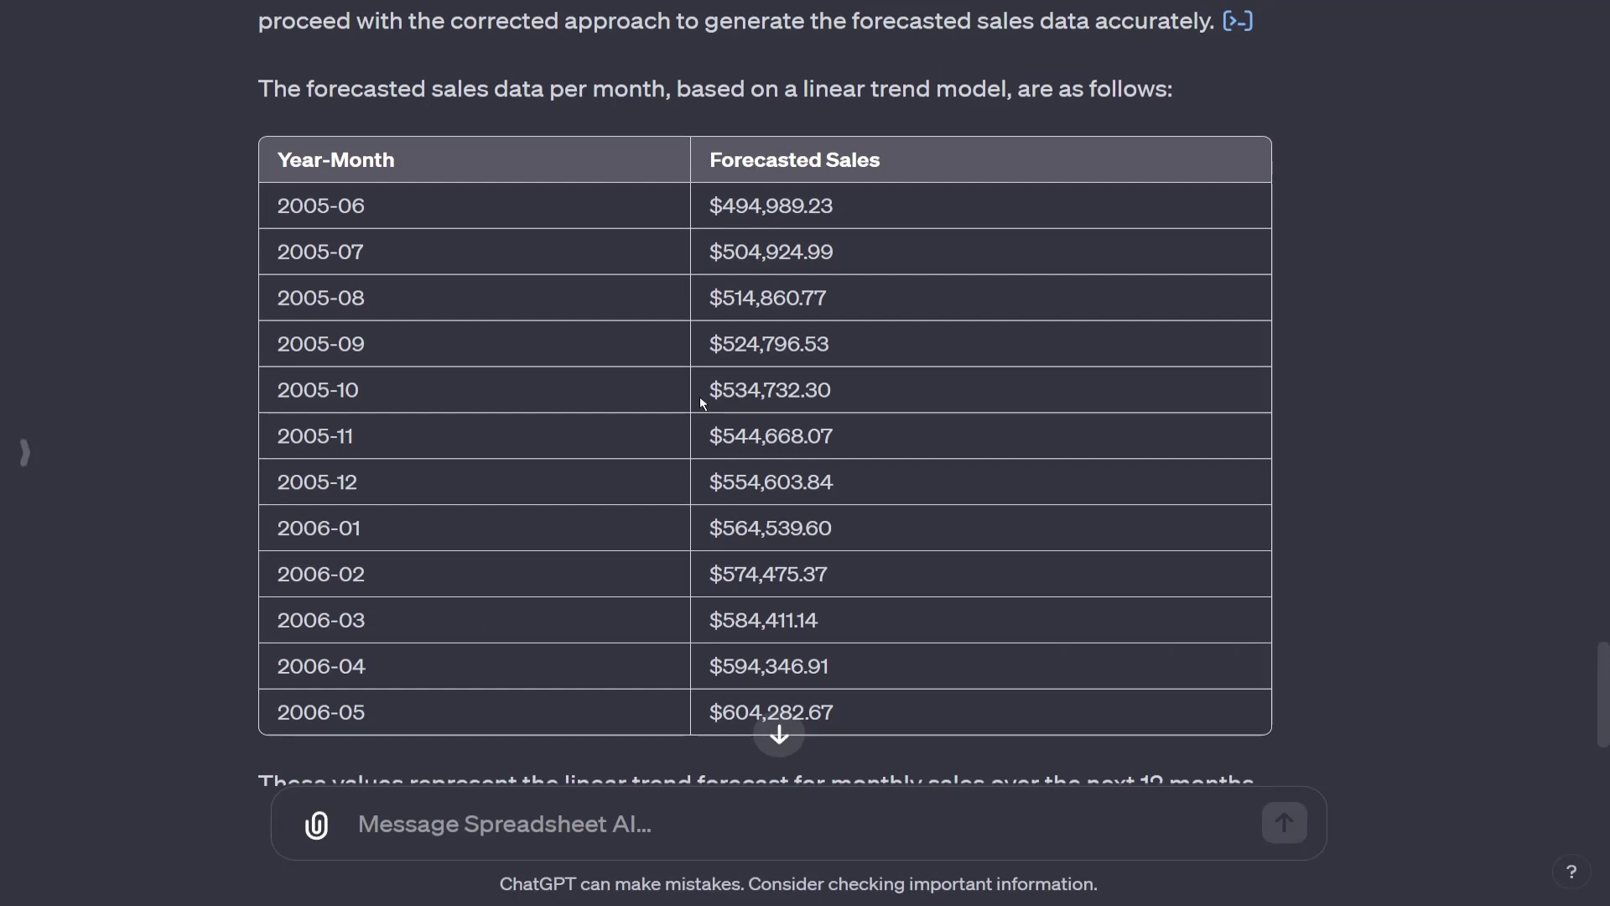
left_click(520, 819)
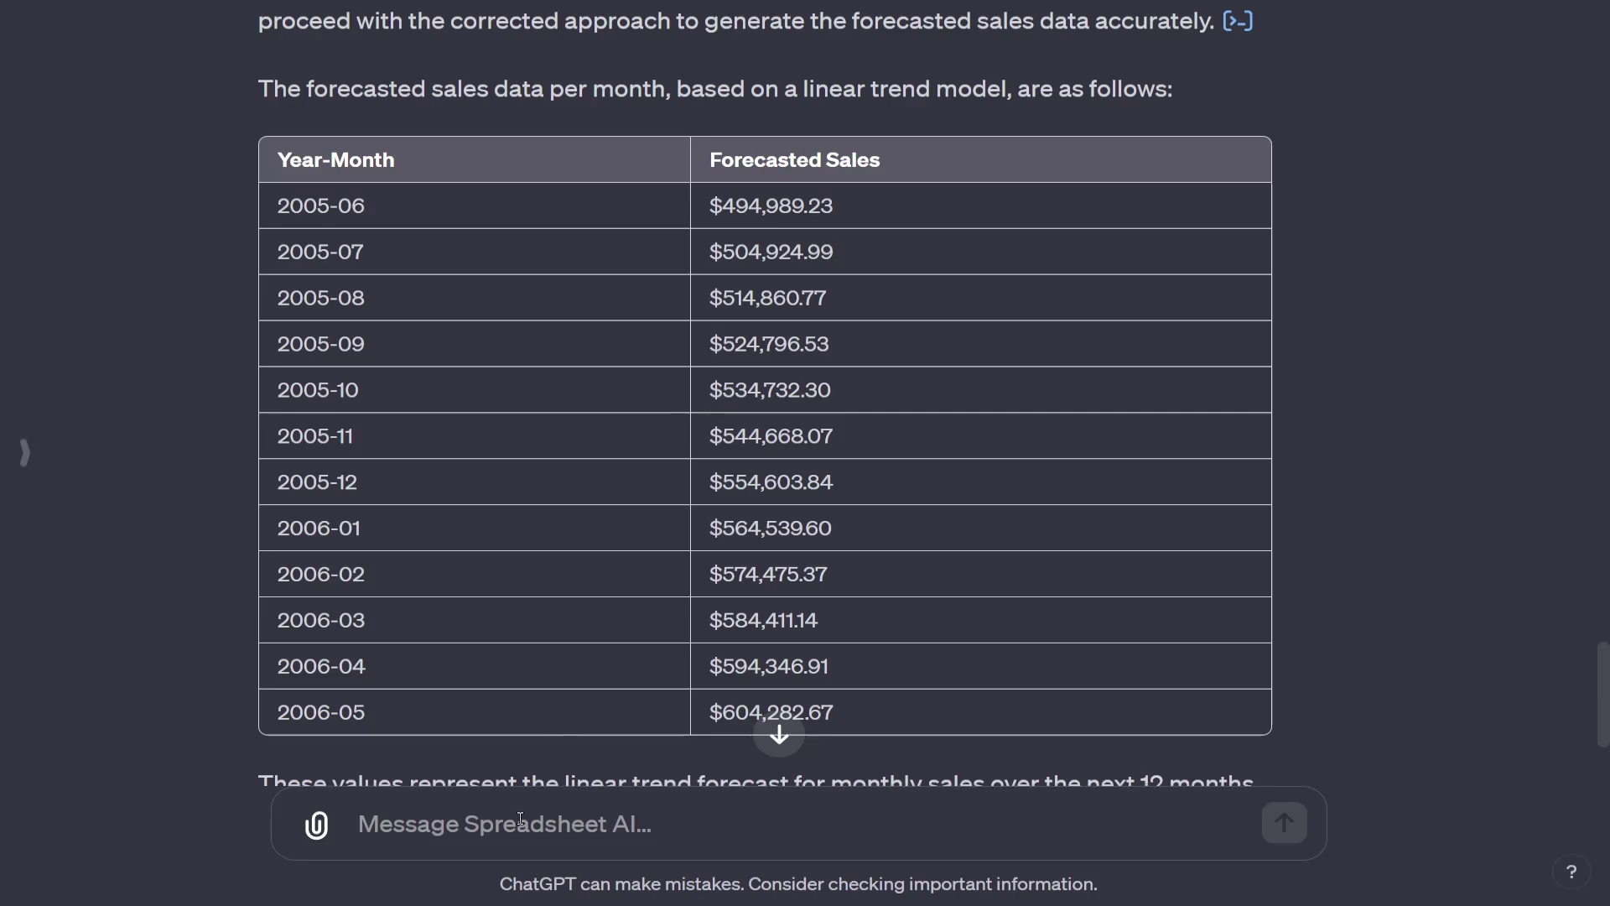
Step: Request a new Excel sheet of forecasted and total sales, then download the Forecasted Sales Summary
type("Cr")
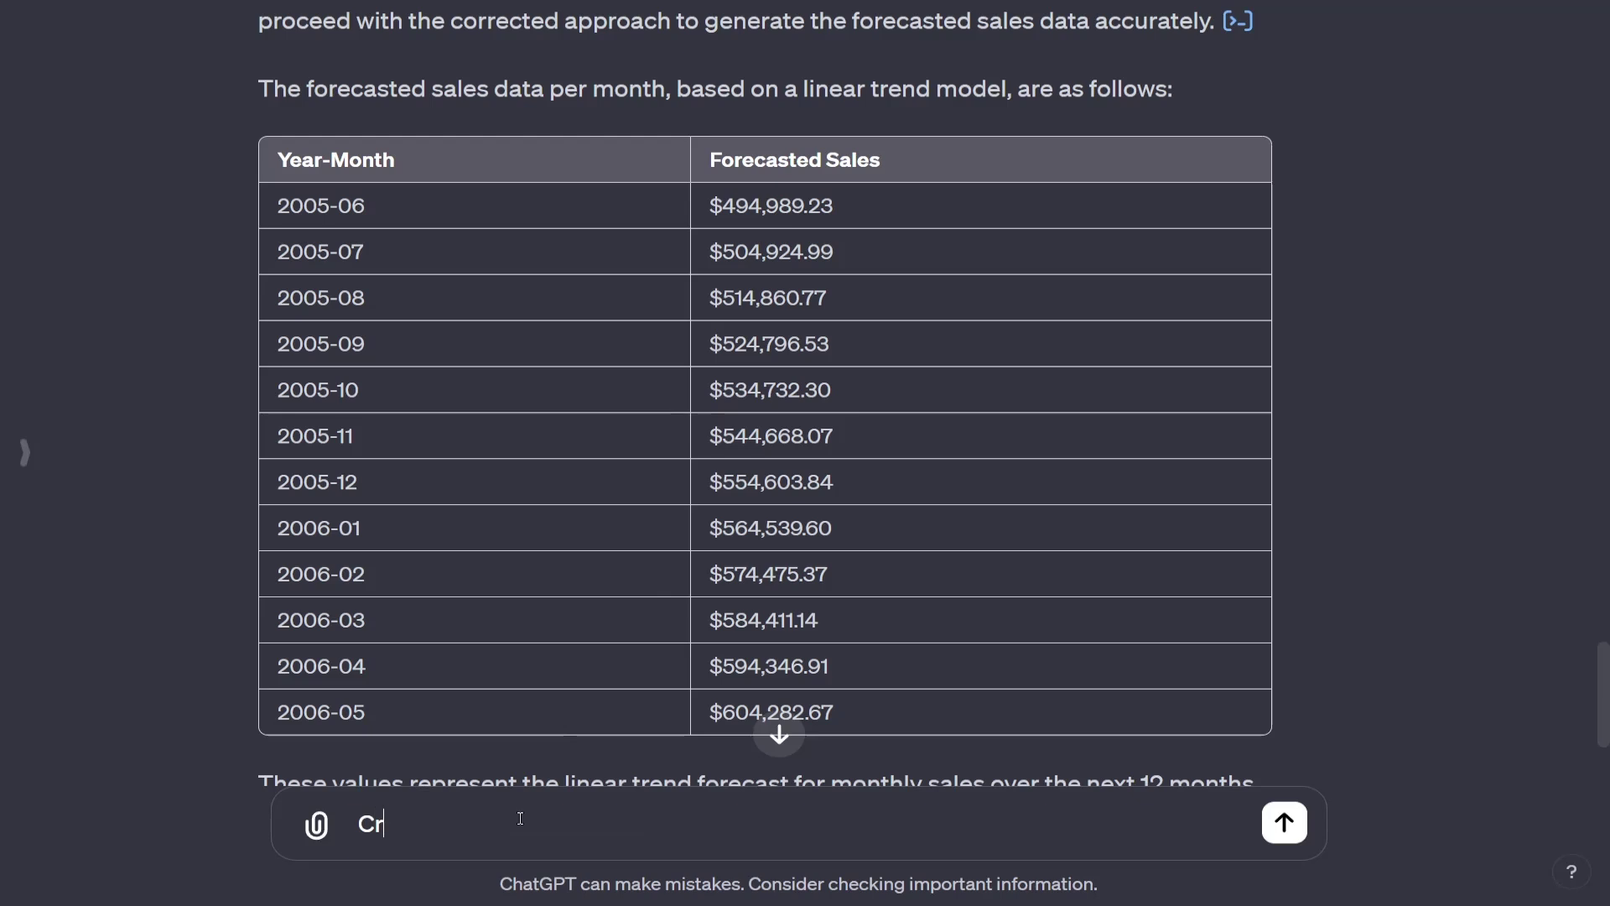
type("eate a new ex")
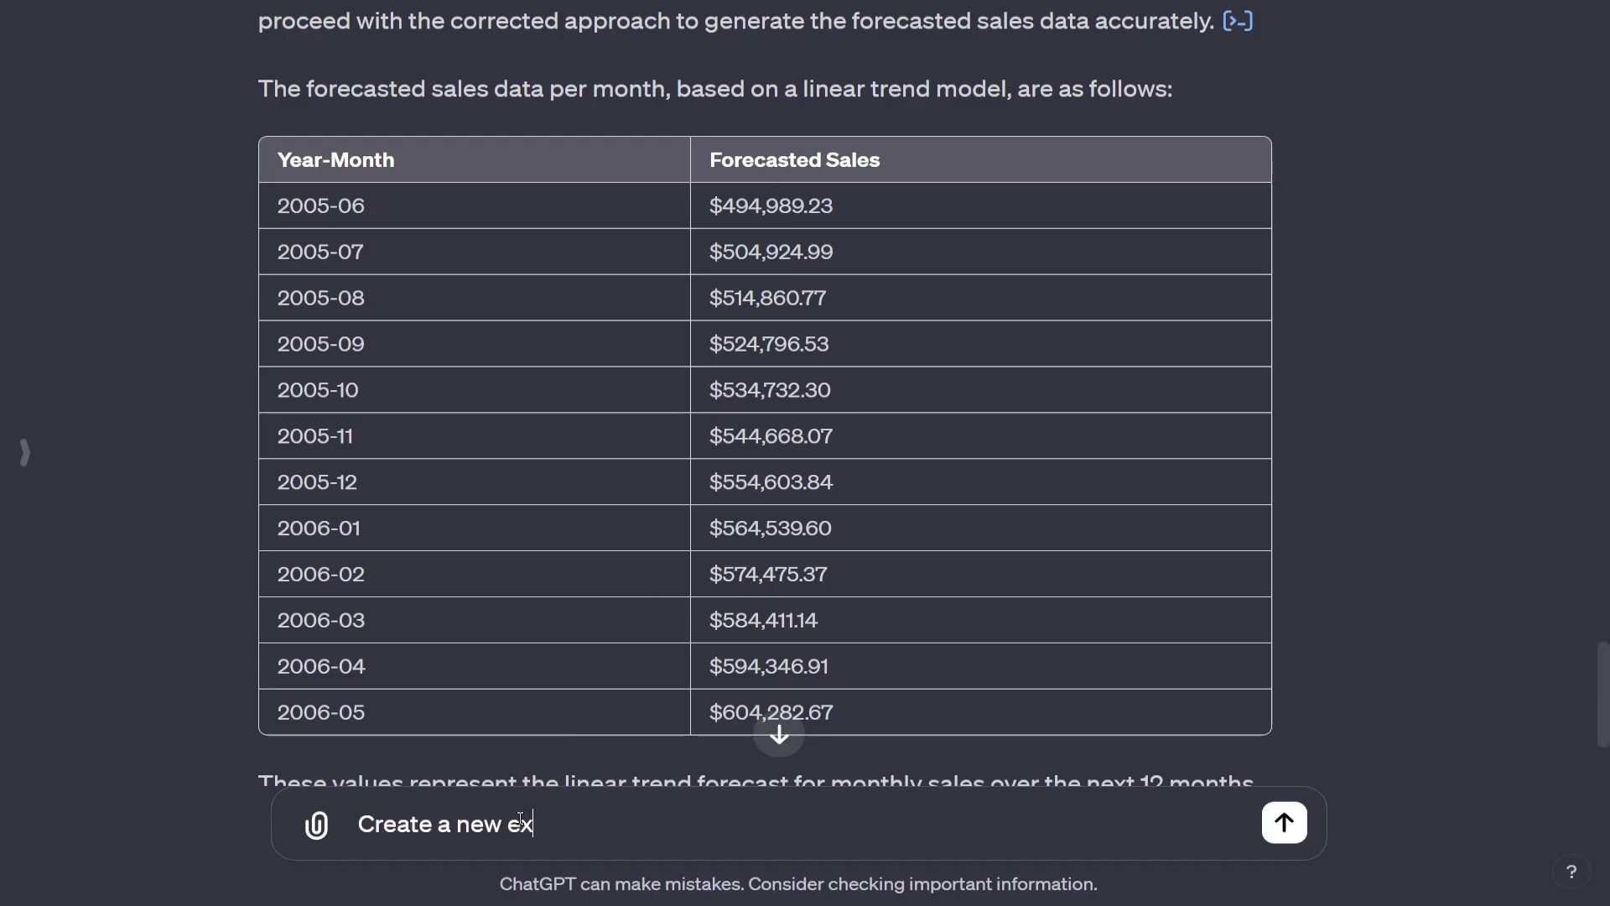
type("cel spreadsheet with the f")
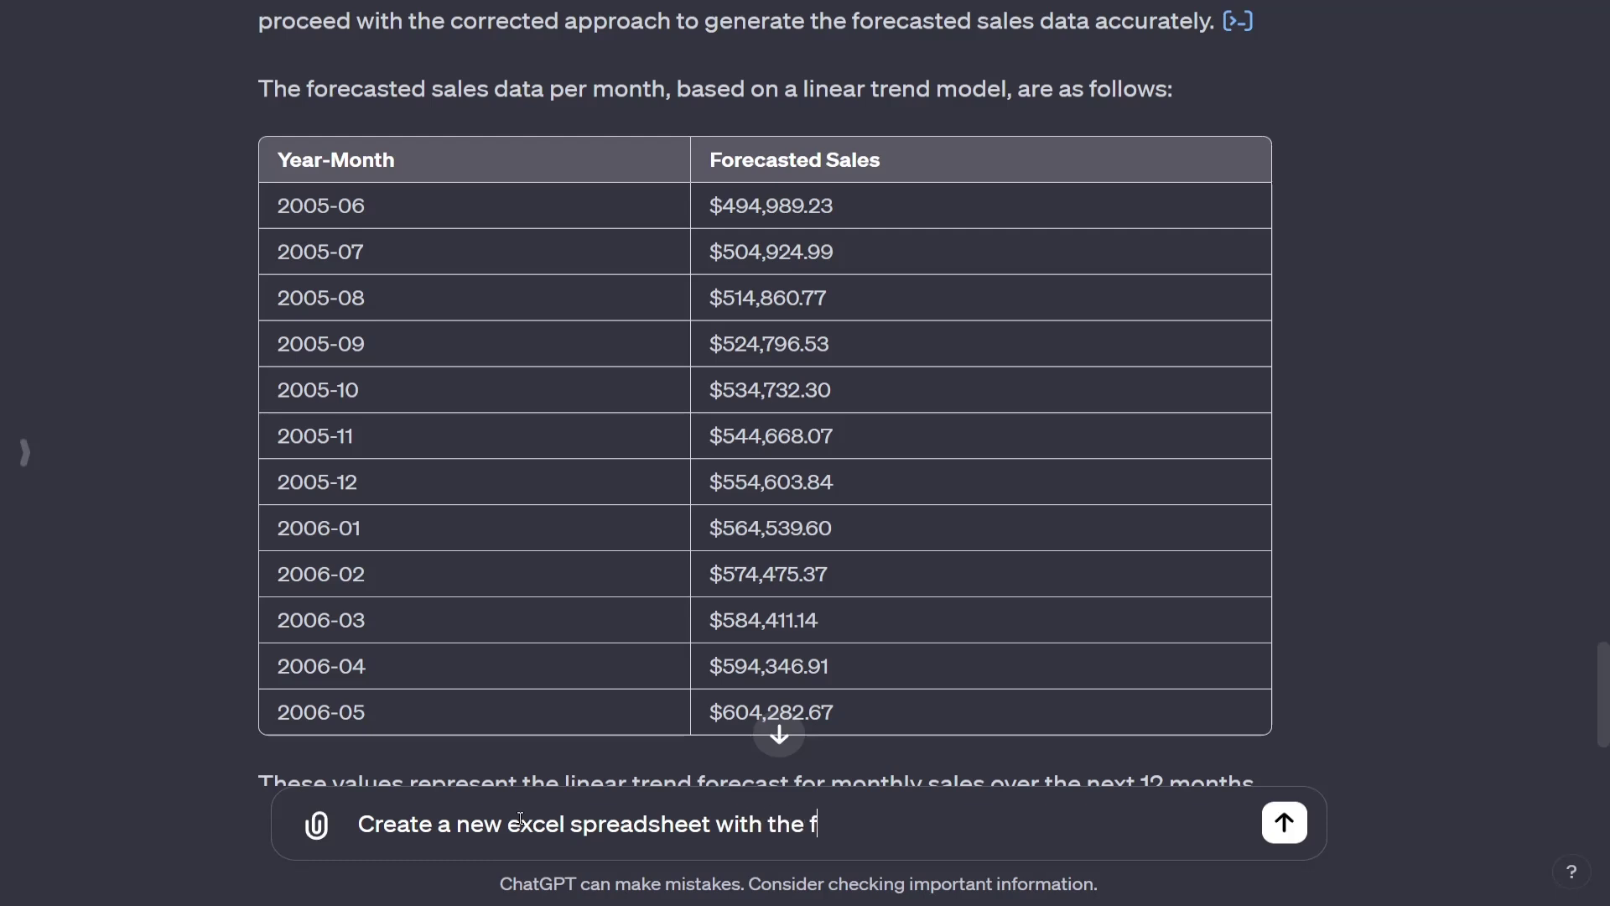
type("orecasted sales ")
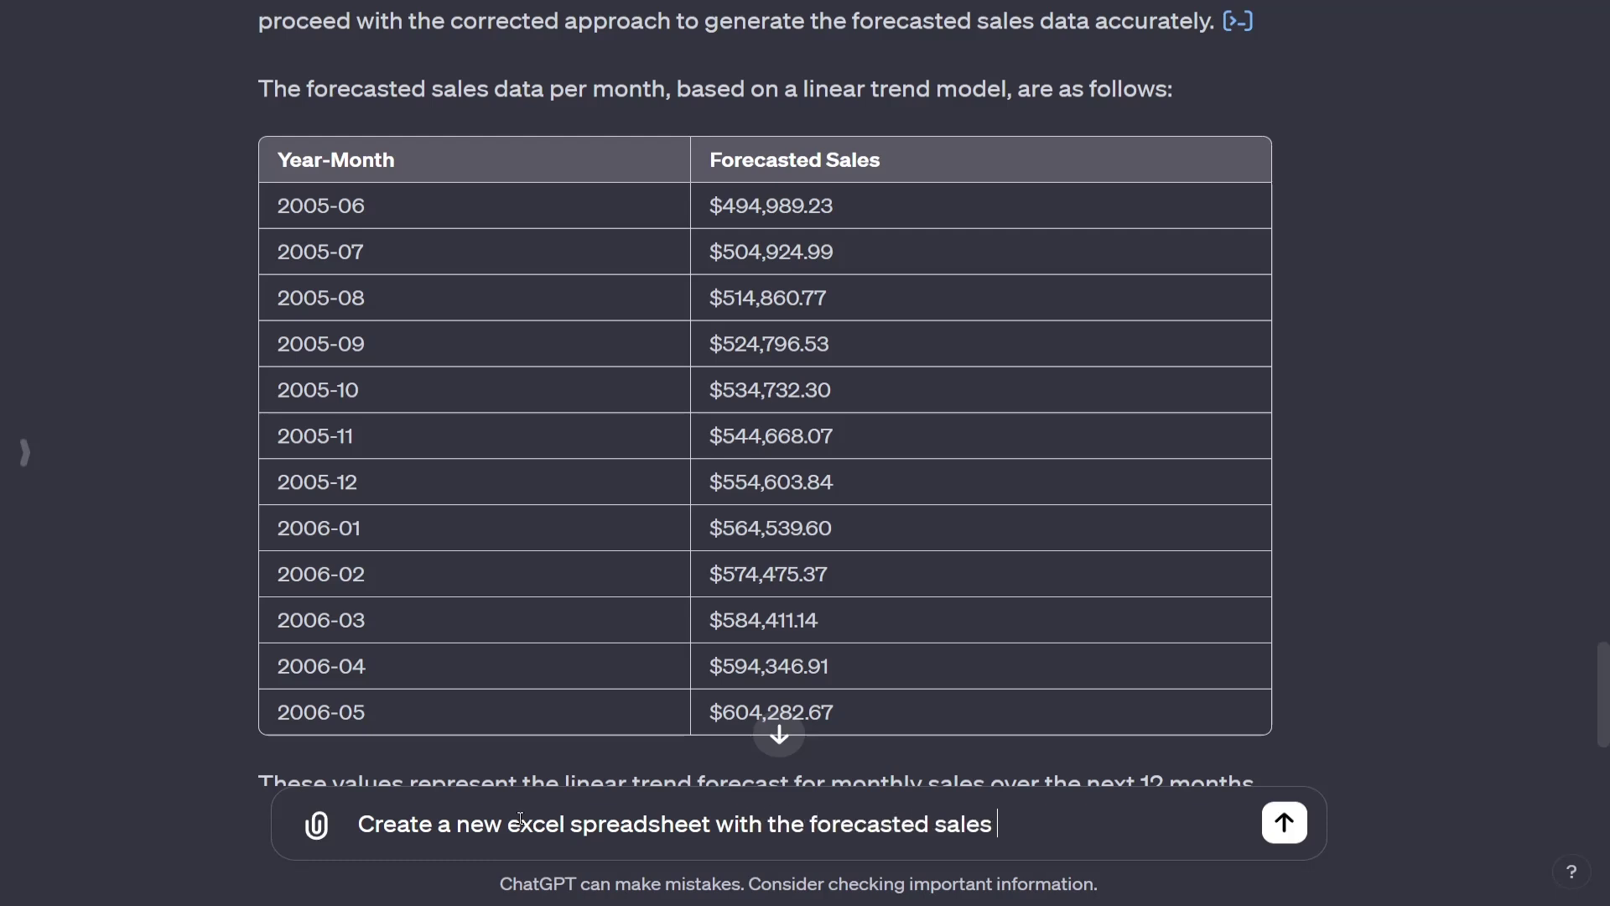
type("and total sales")
key("Return")
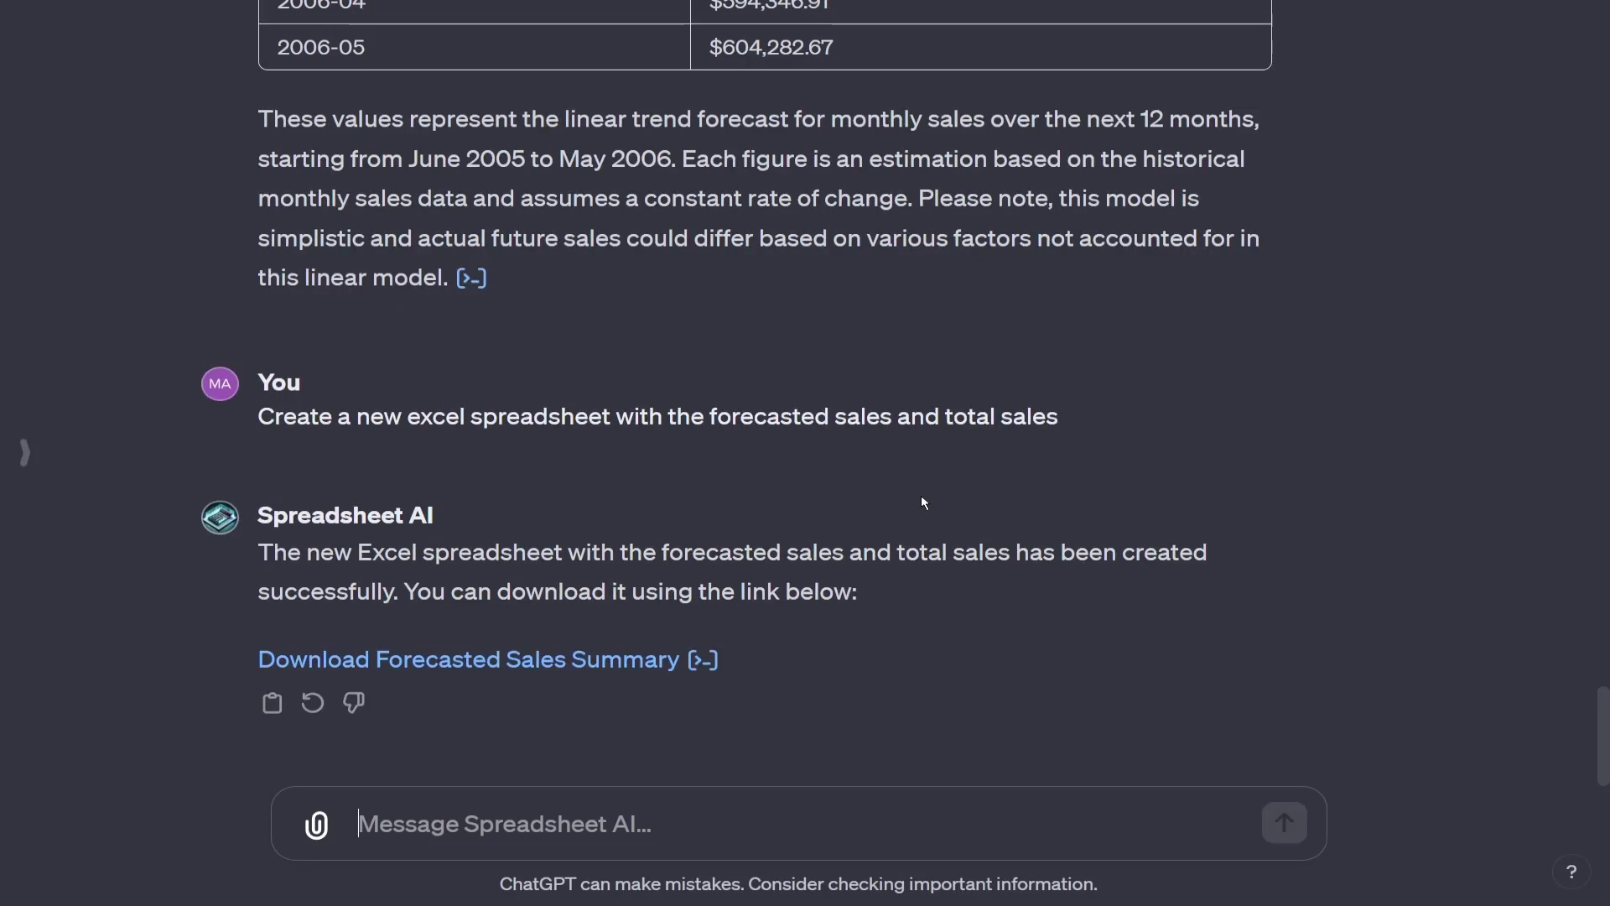
left_click(657, 662)
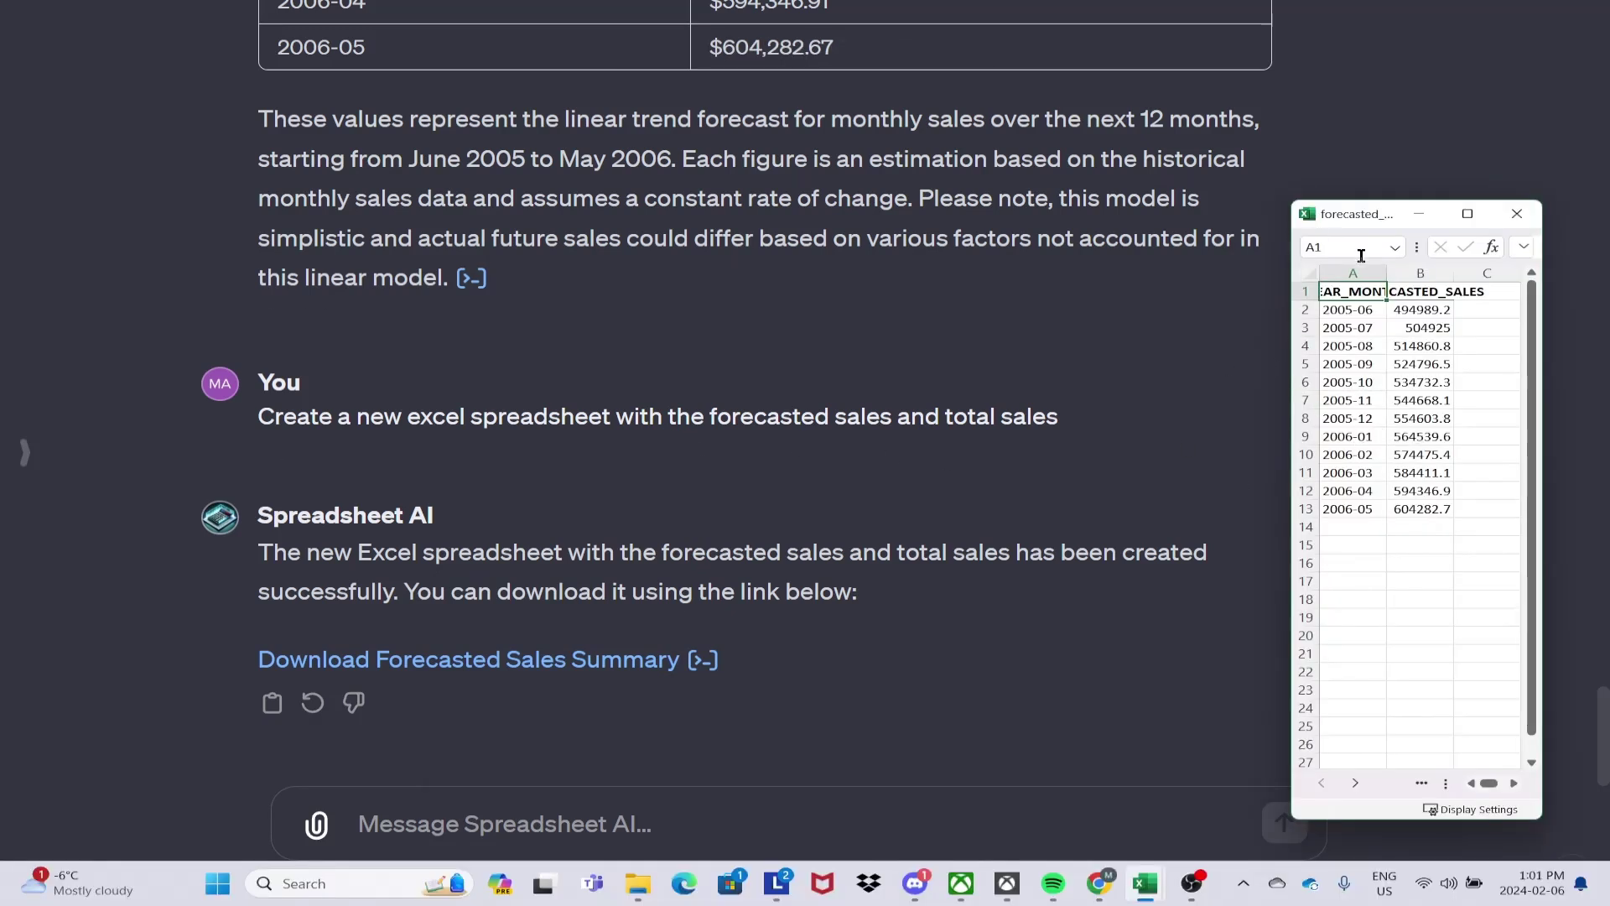
scroll(923, 421, "up", 5)
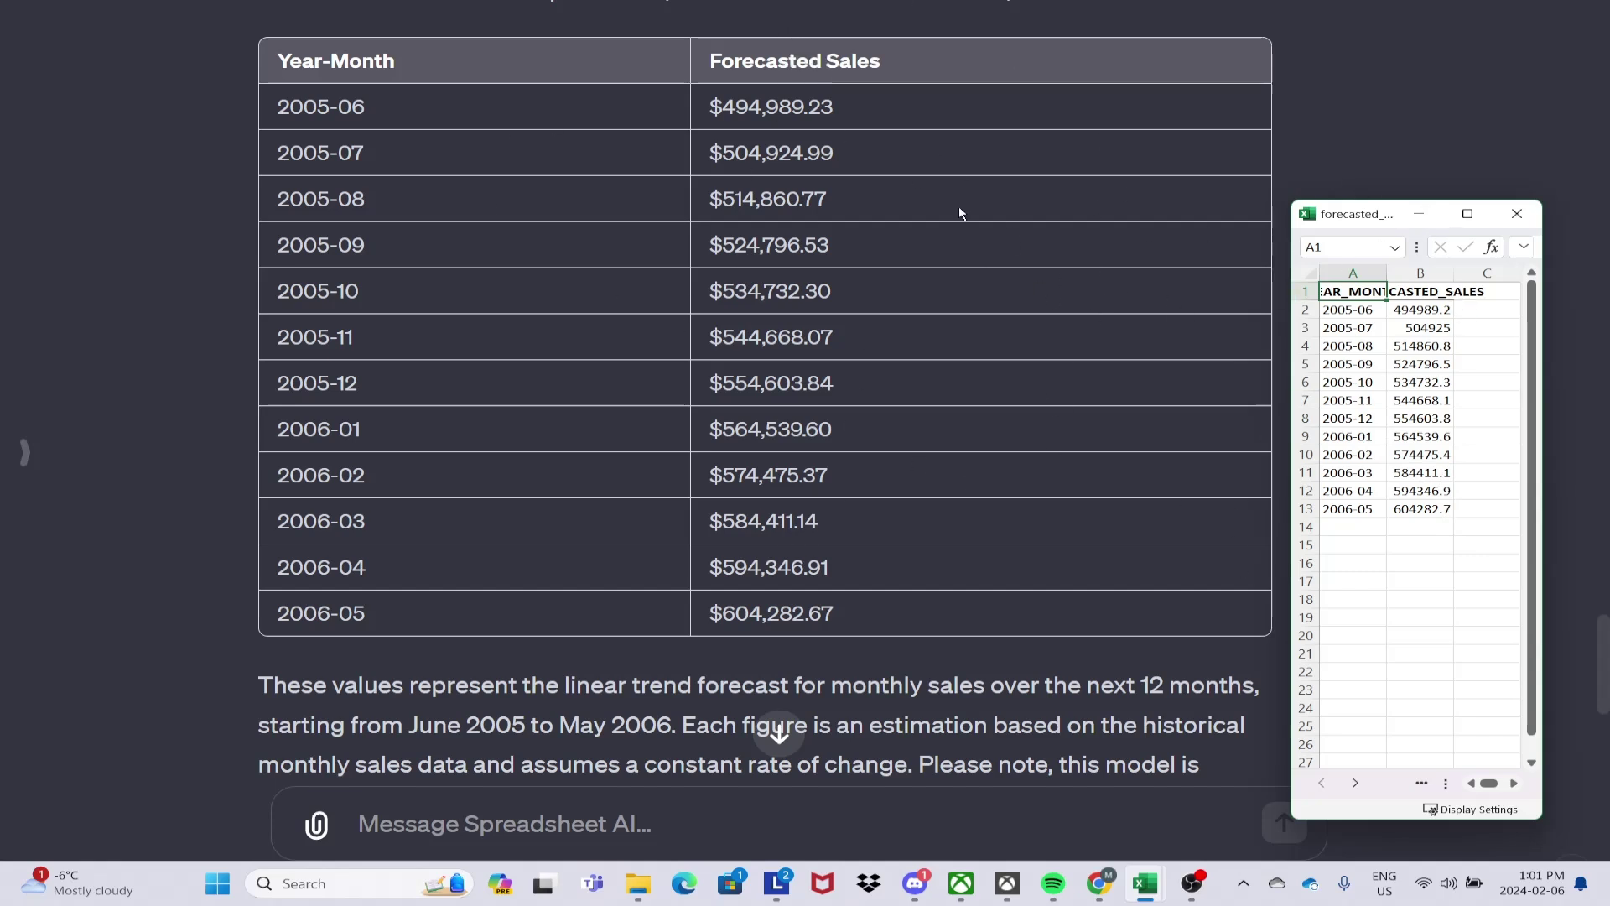
scroll(952, 270, "down", 2)
Step: Close the forecast workbook and ask for a pie graph, box chart and histogram of the CSV data
left_click(1516, 213)
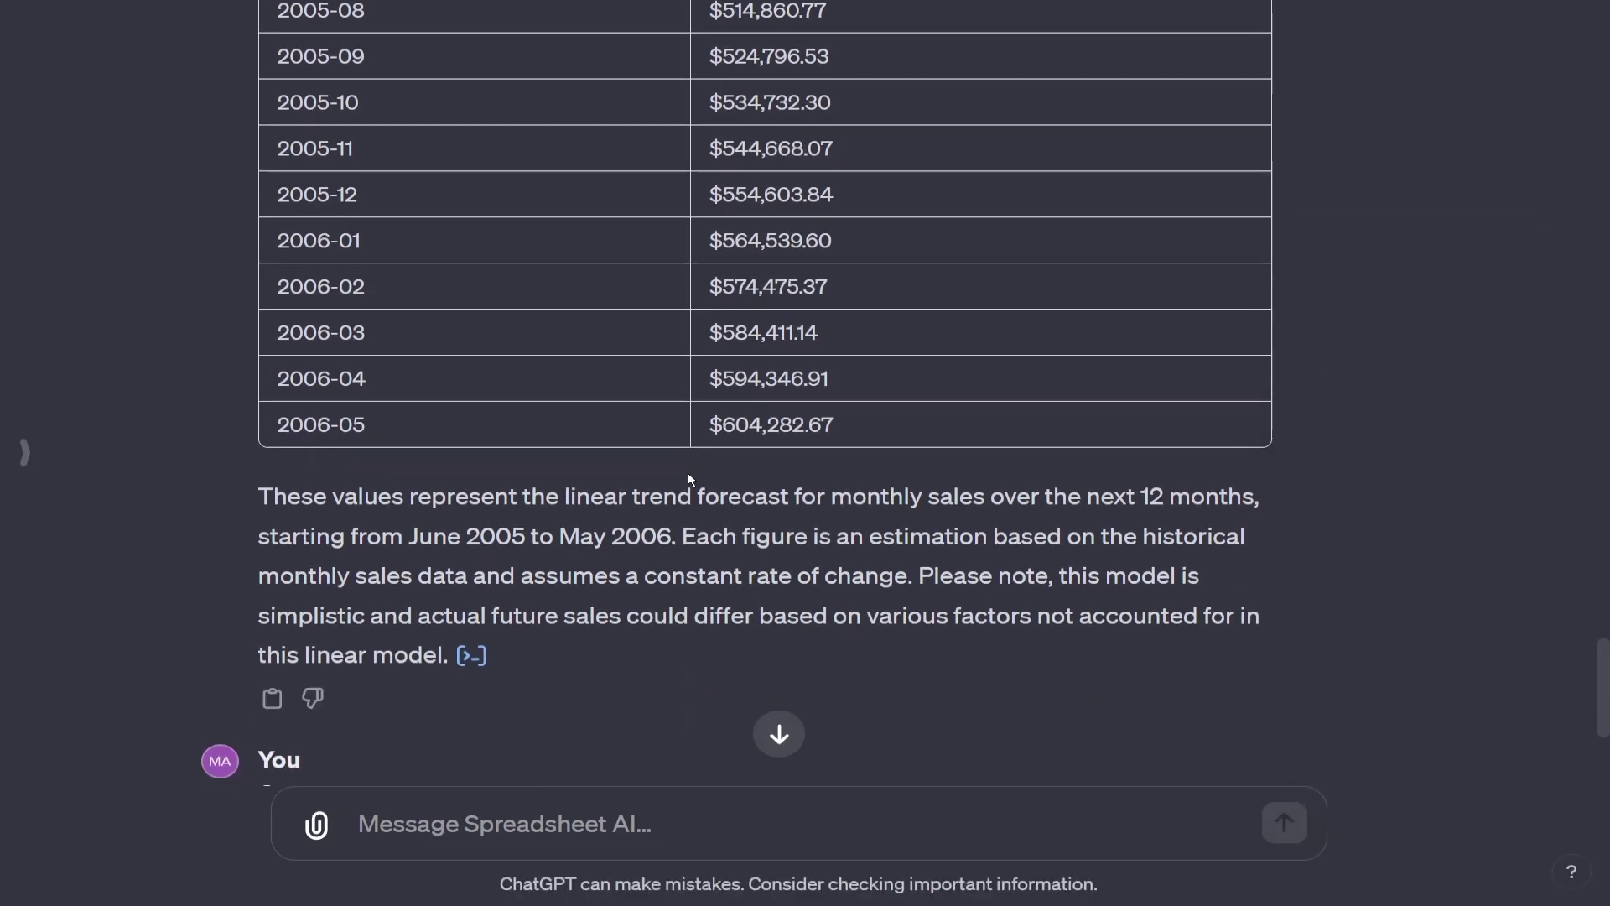
scroll(686, 473, "down", 5)
left_click(521, 824)
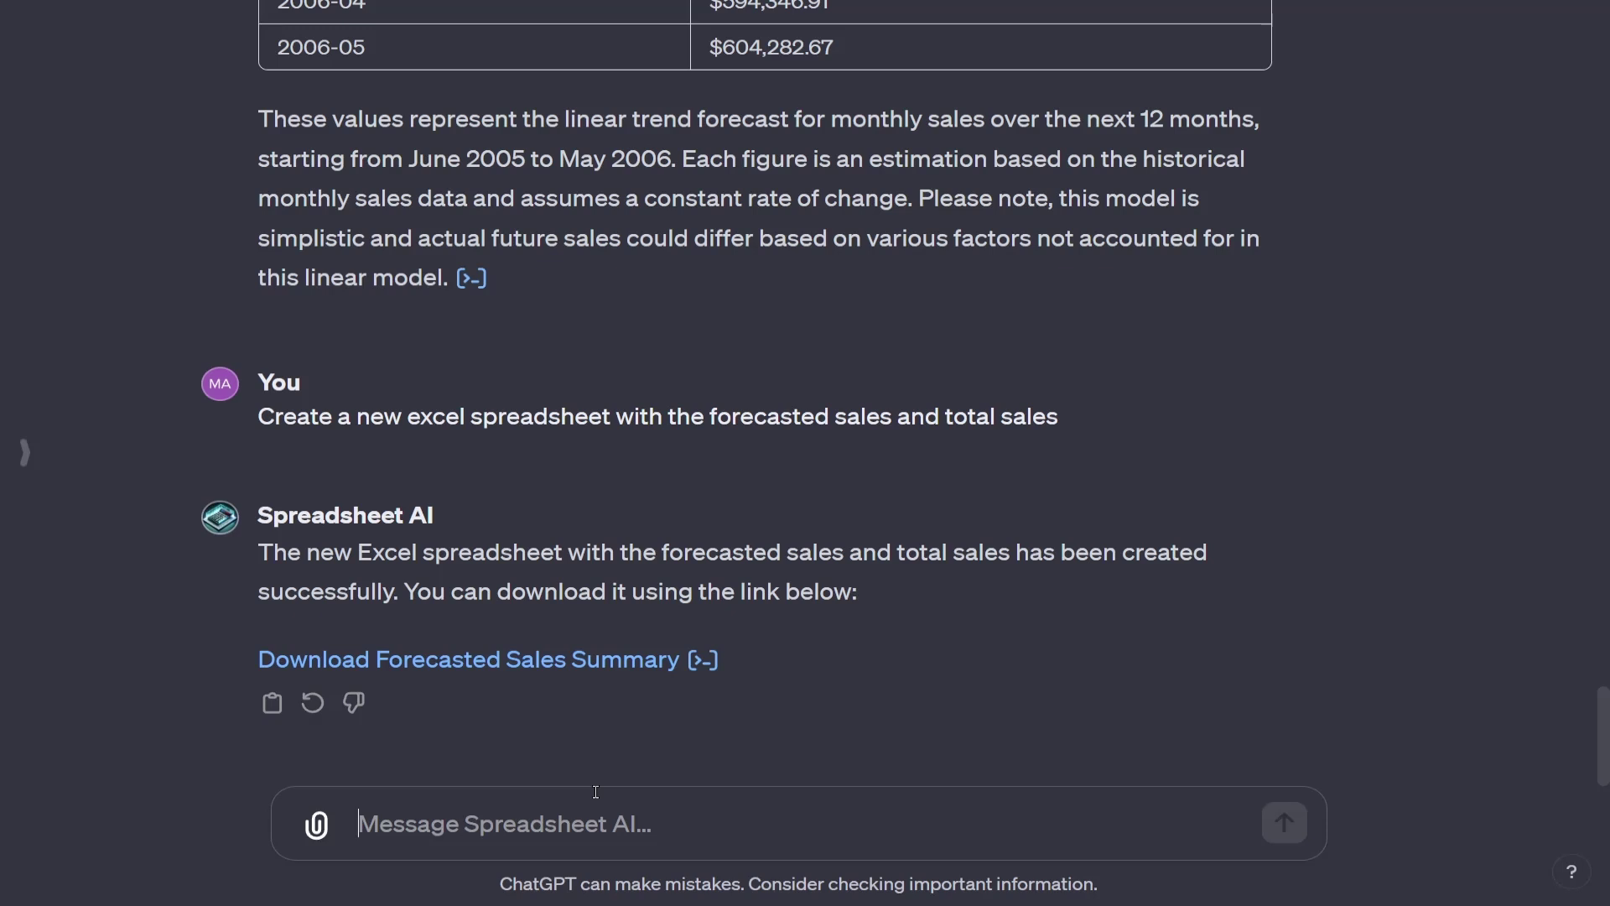
type("With teh da")
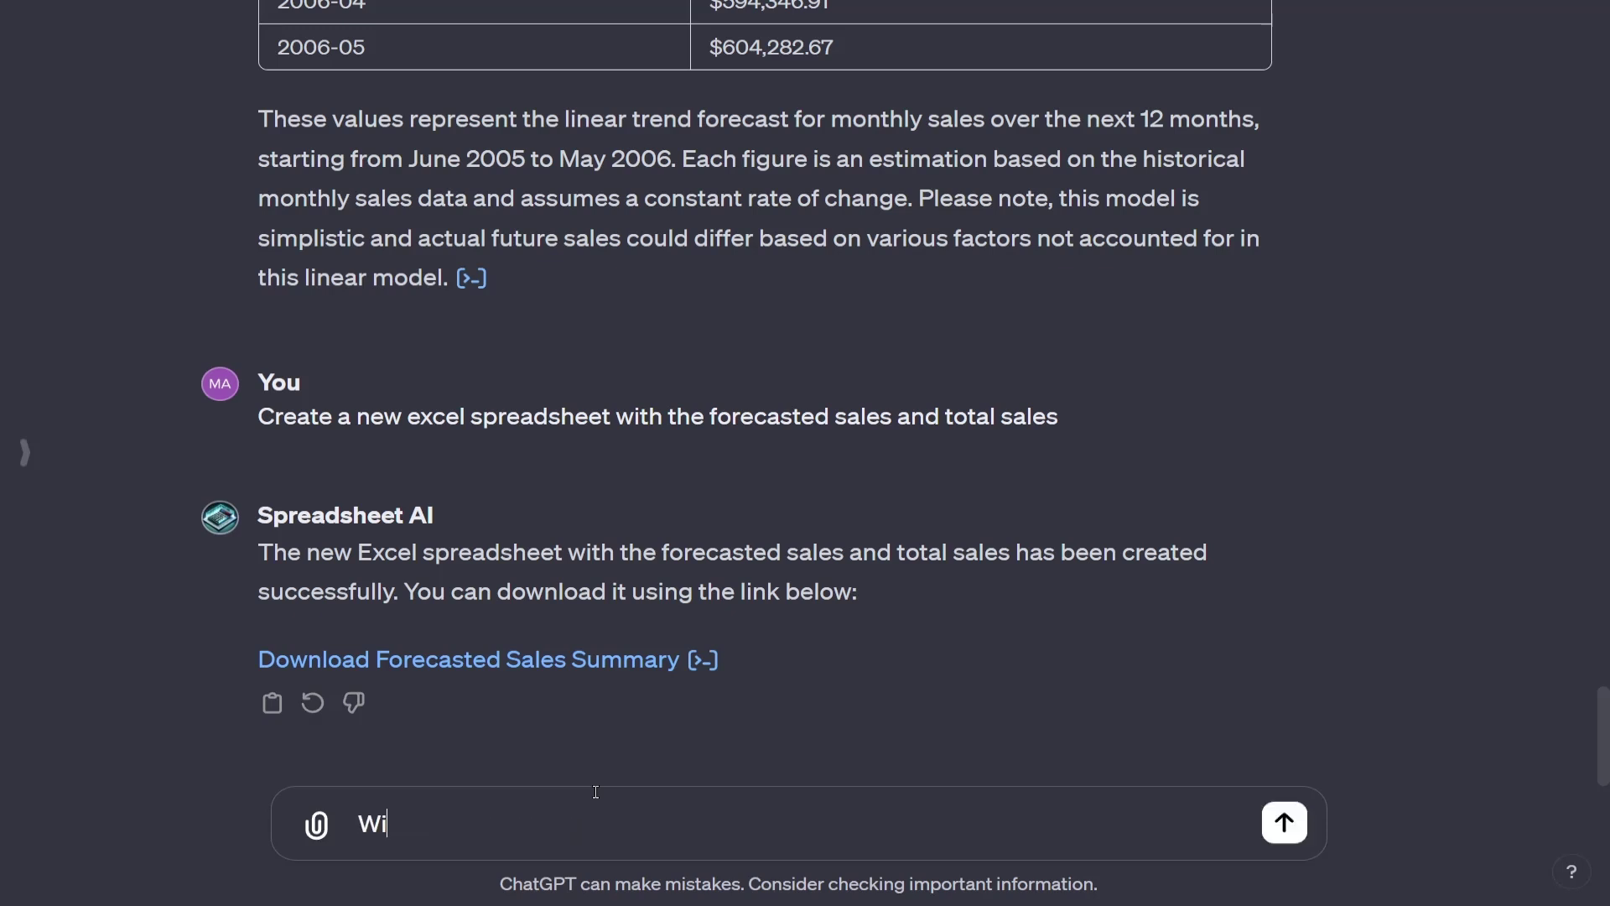
key("BackSpace")
key("BackSpace")
key("BackSpace")
key("BackSpace")
key("BackSpace")
type("he data I pr")
type("ovbi")
key("BackSpace")
key("BackSpace")
type("ided in CS")
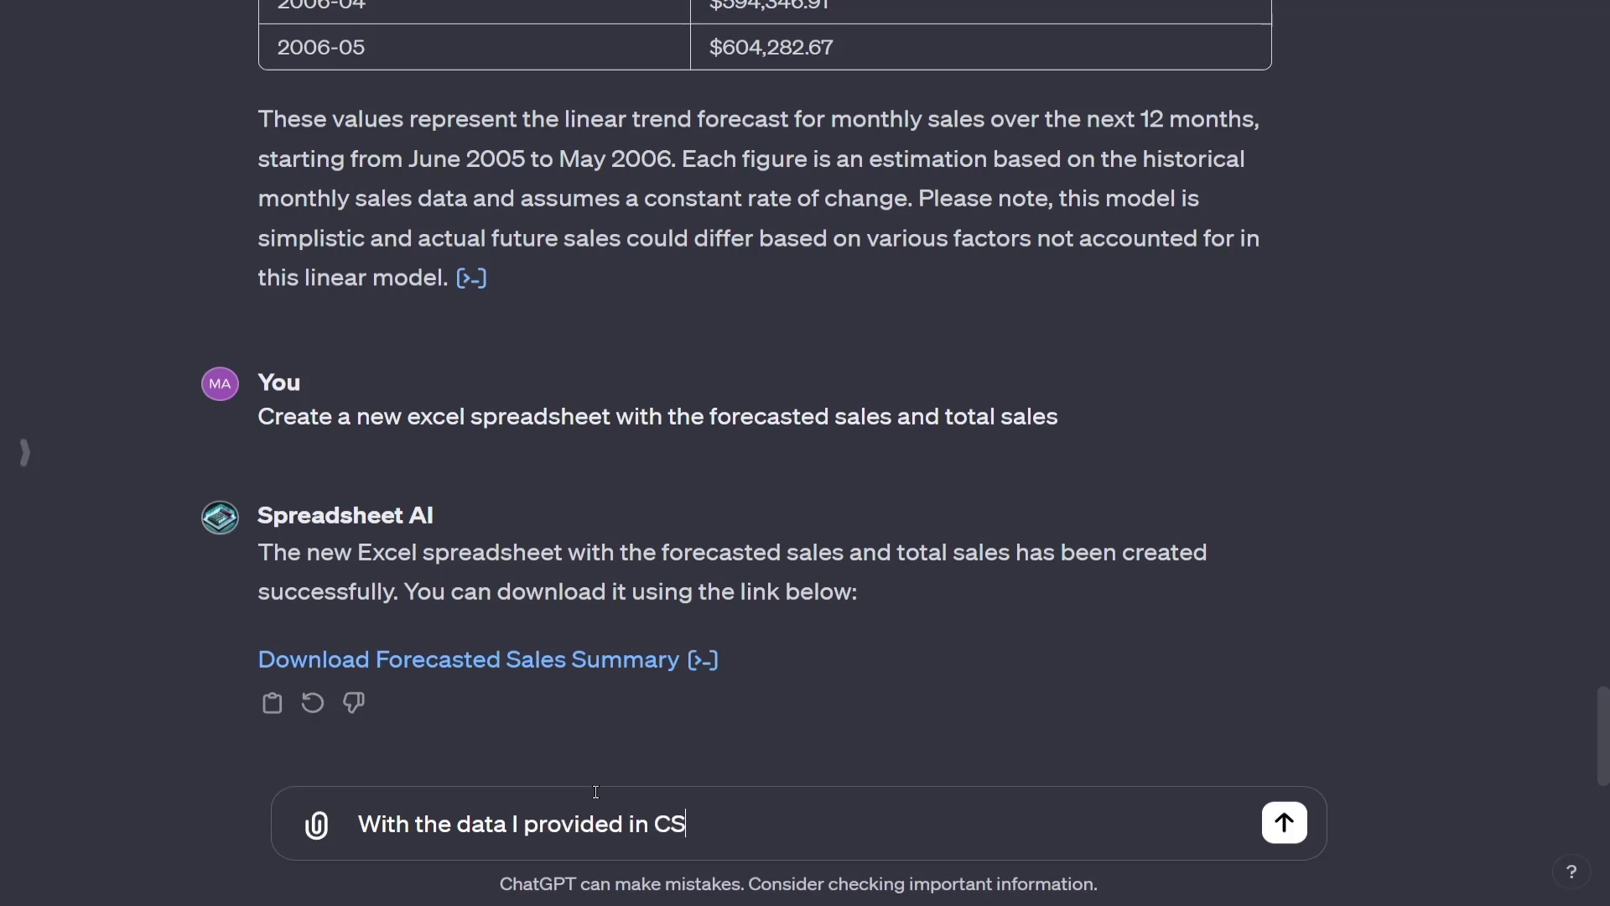
type("V, show me a pi gra")
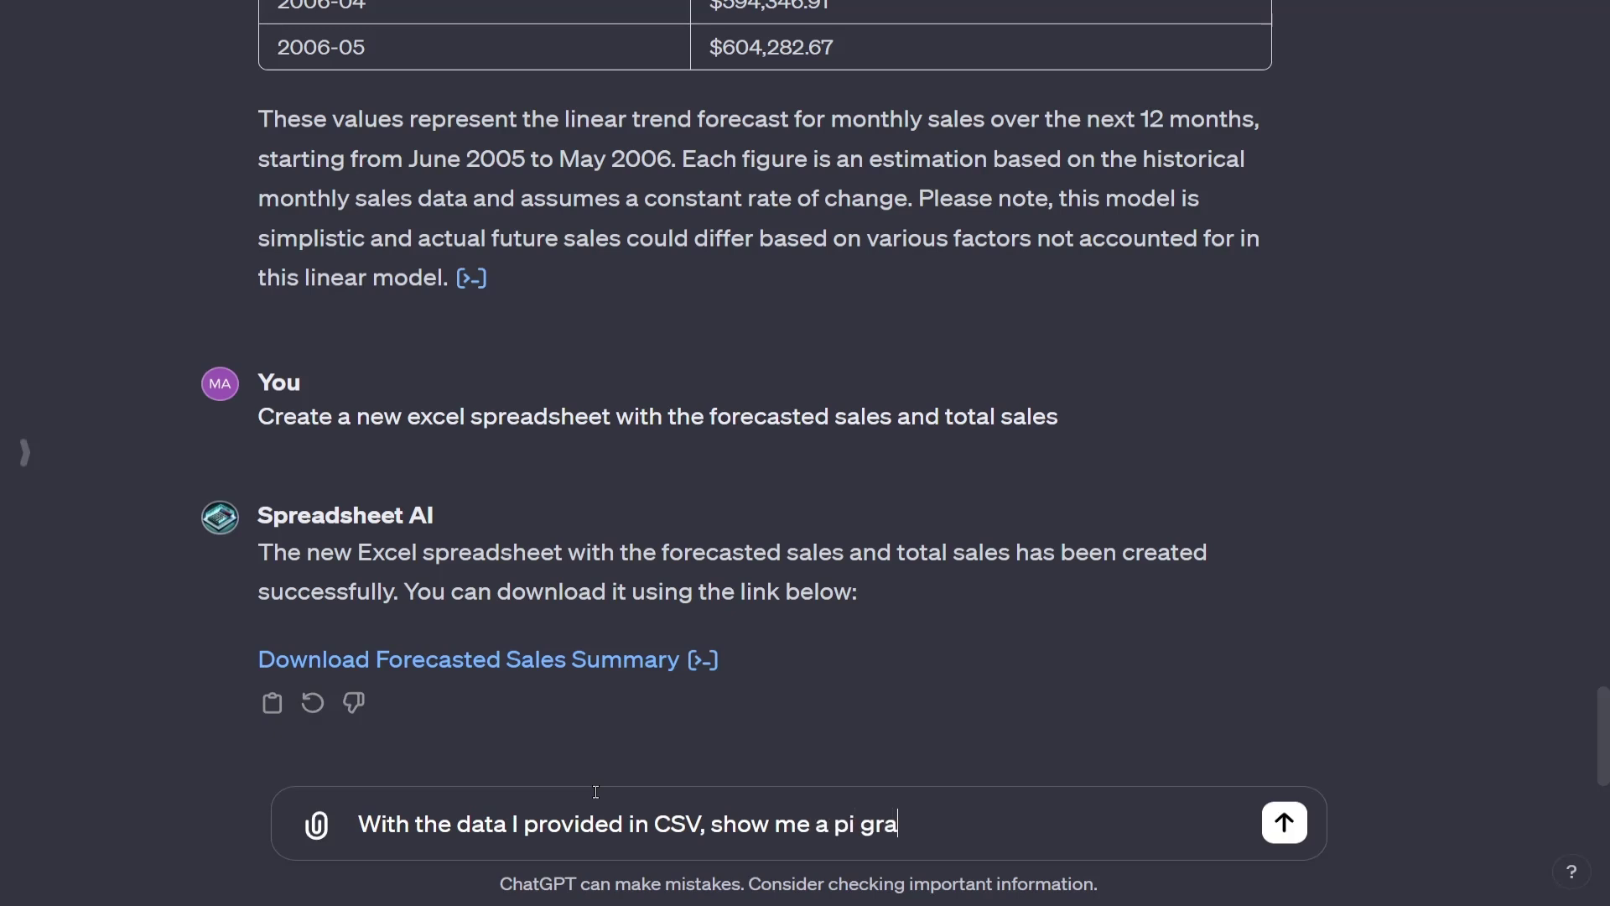
type("ph, a ")
type("box ch")
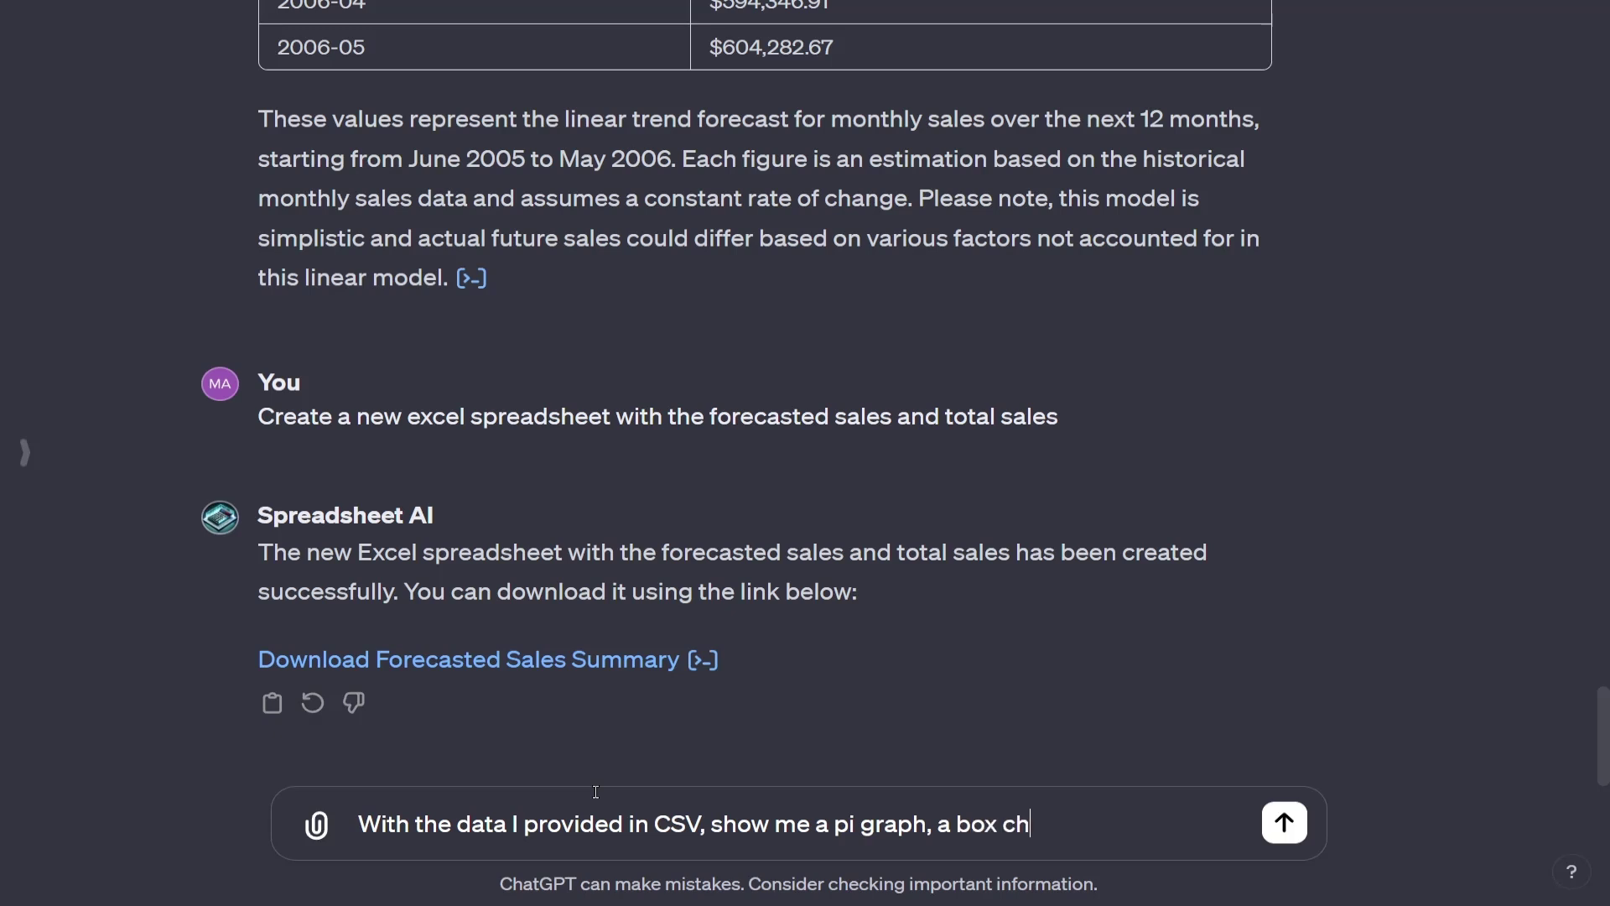
type("art and a histogram of what you")
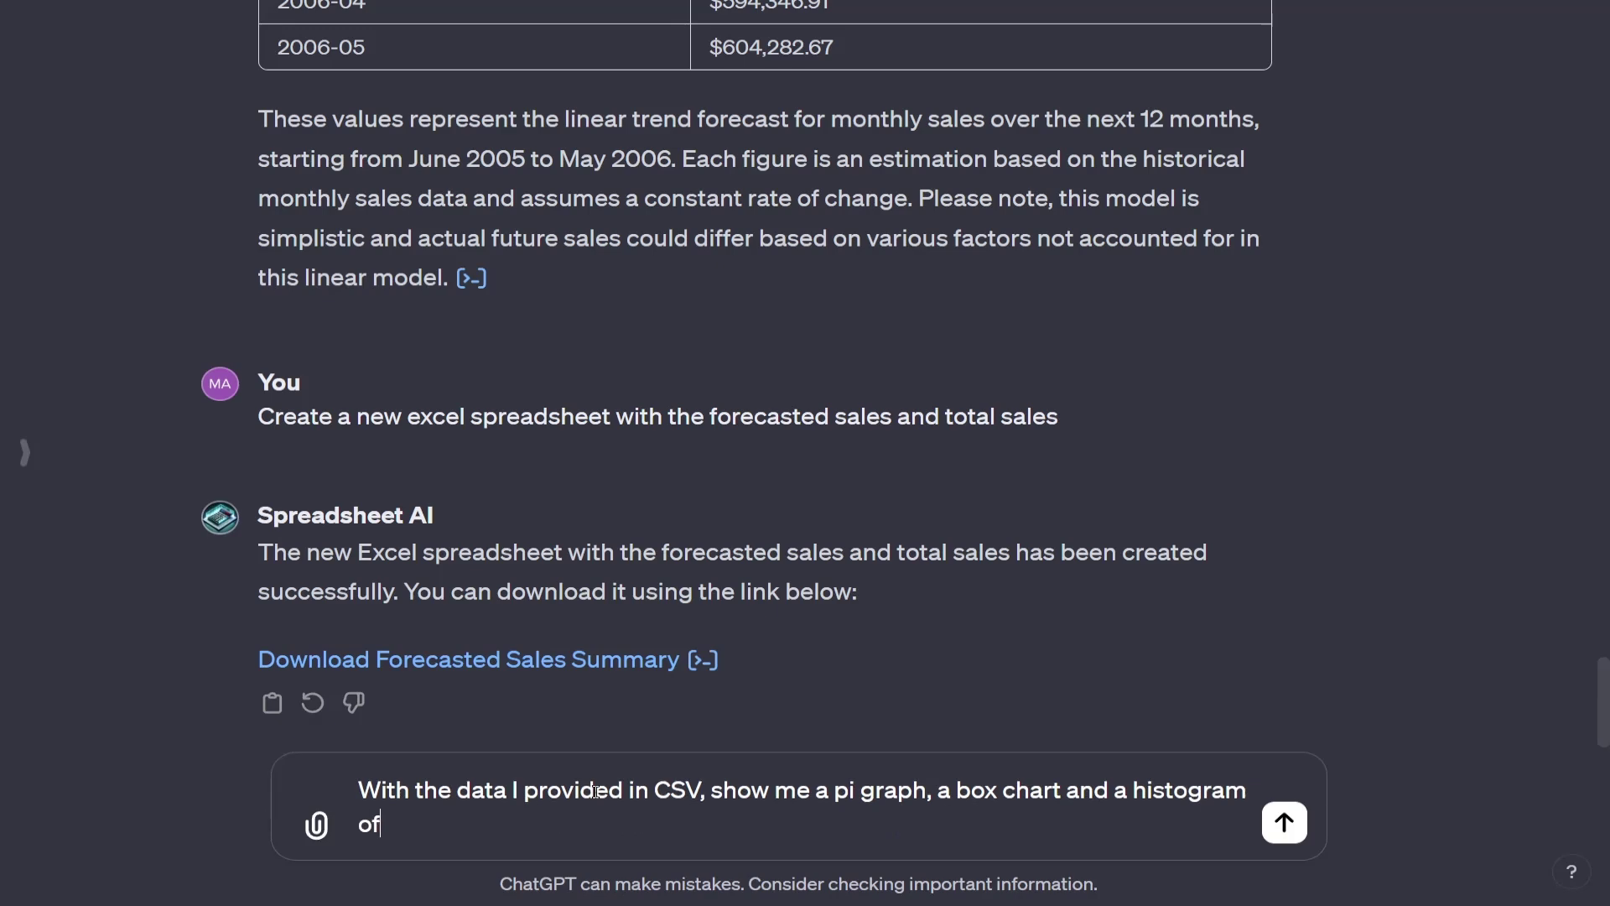
type(" feel is")
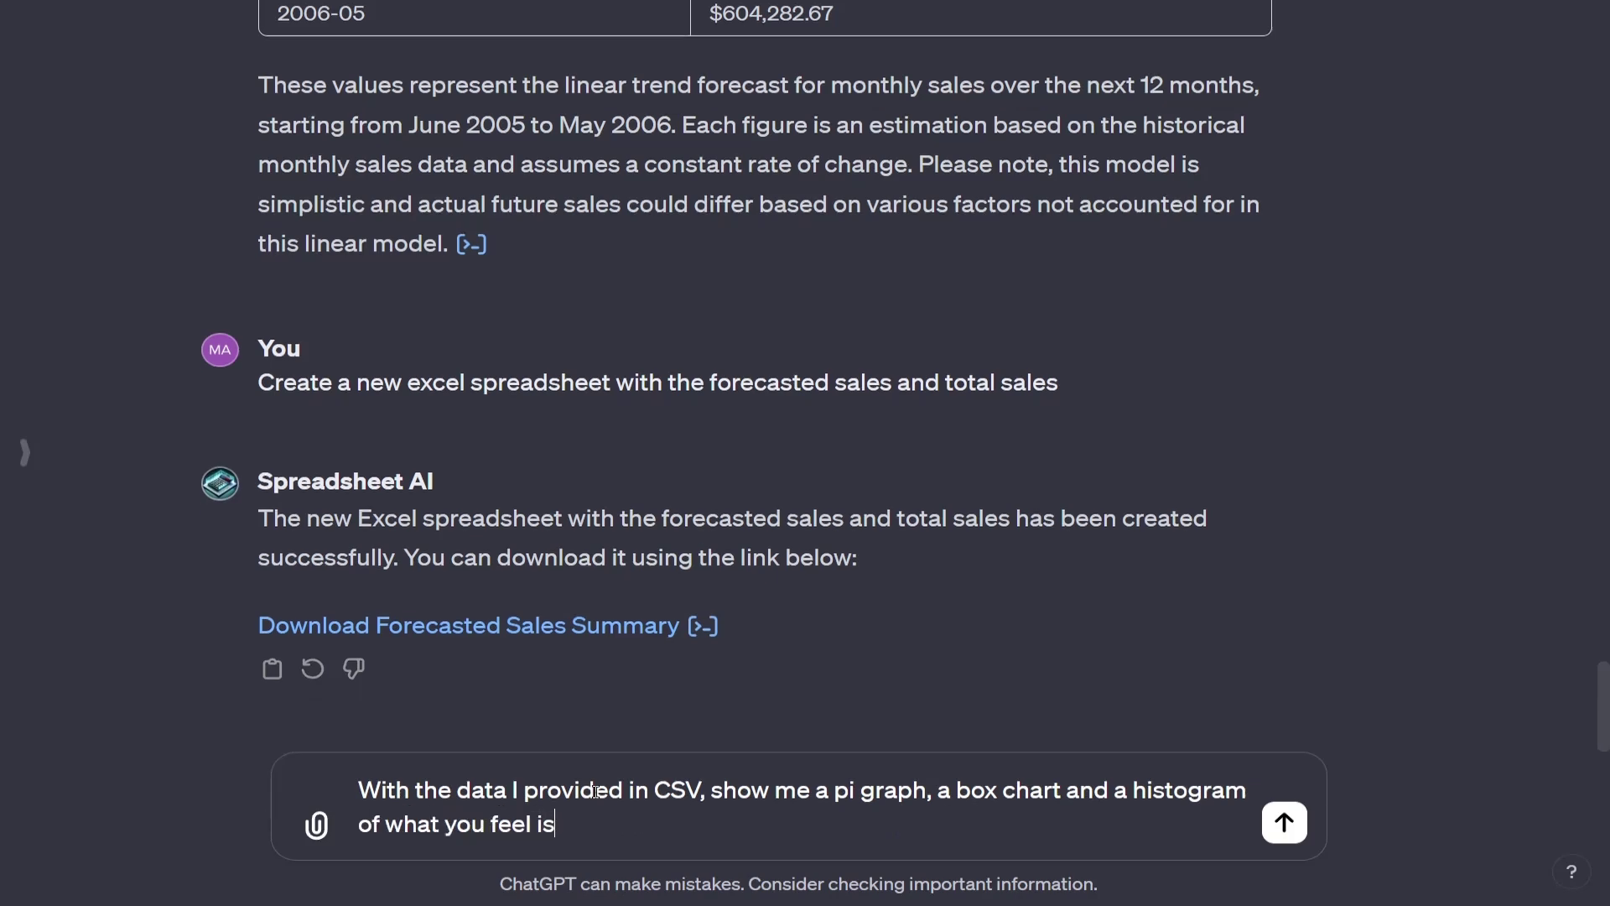
type(" the best data")
key("Return")
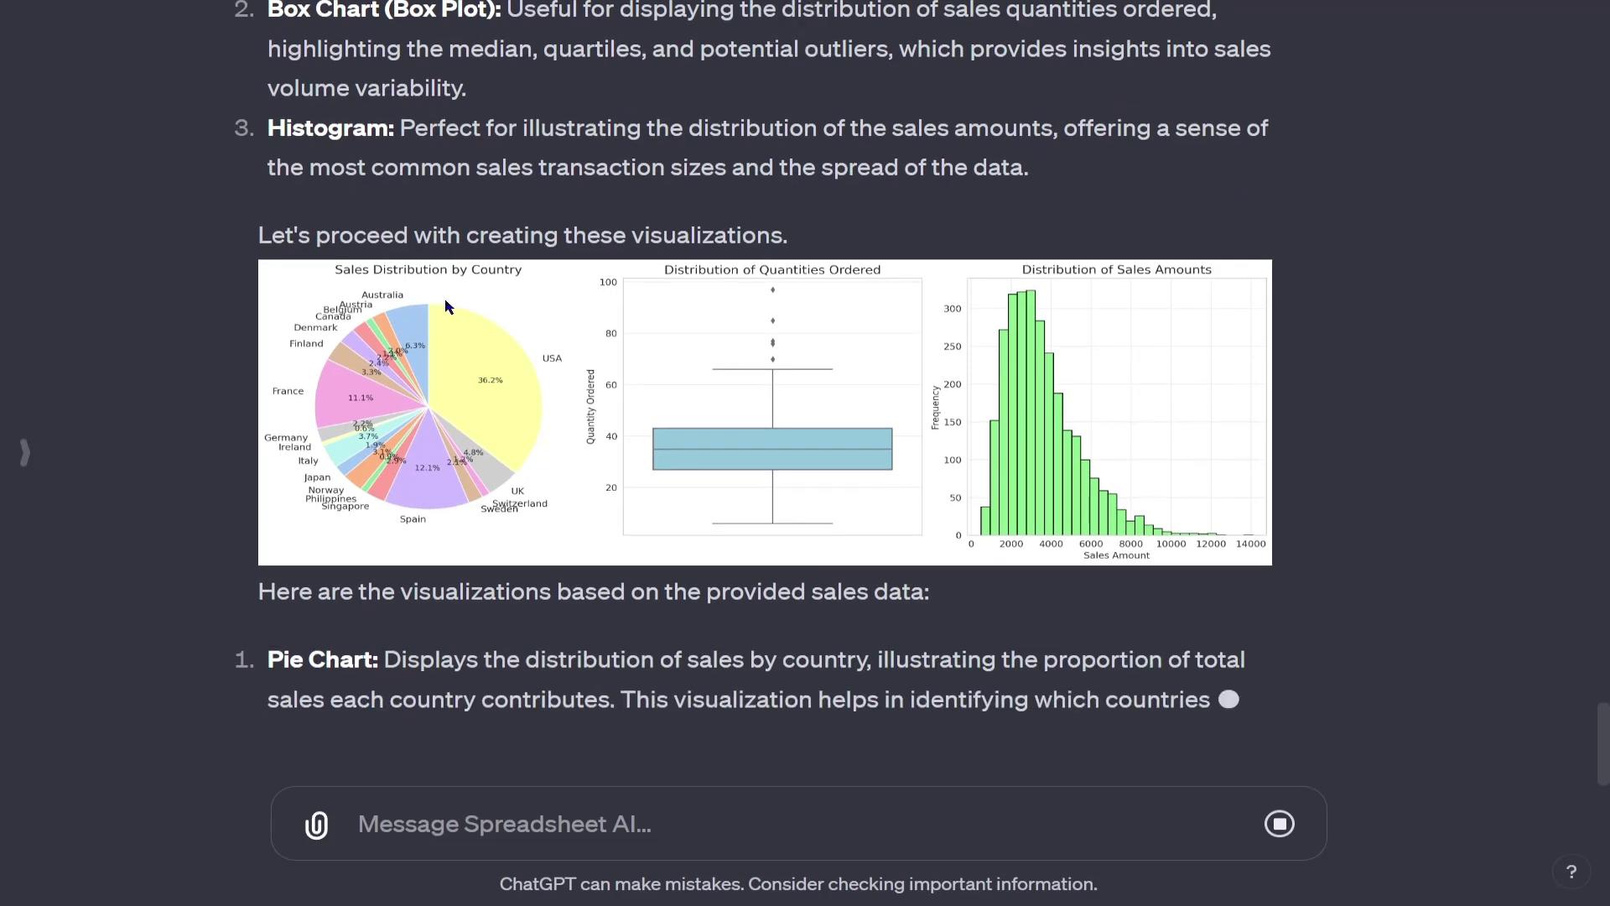
Step: Scroll through the pie chart, box plot and histogram explanations, then back to the reply's start
scroll(866, 457, "up", 1)
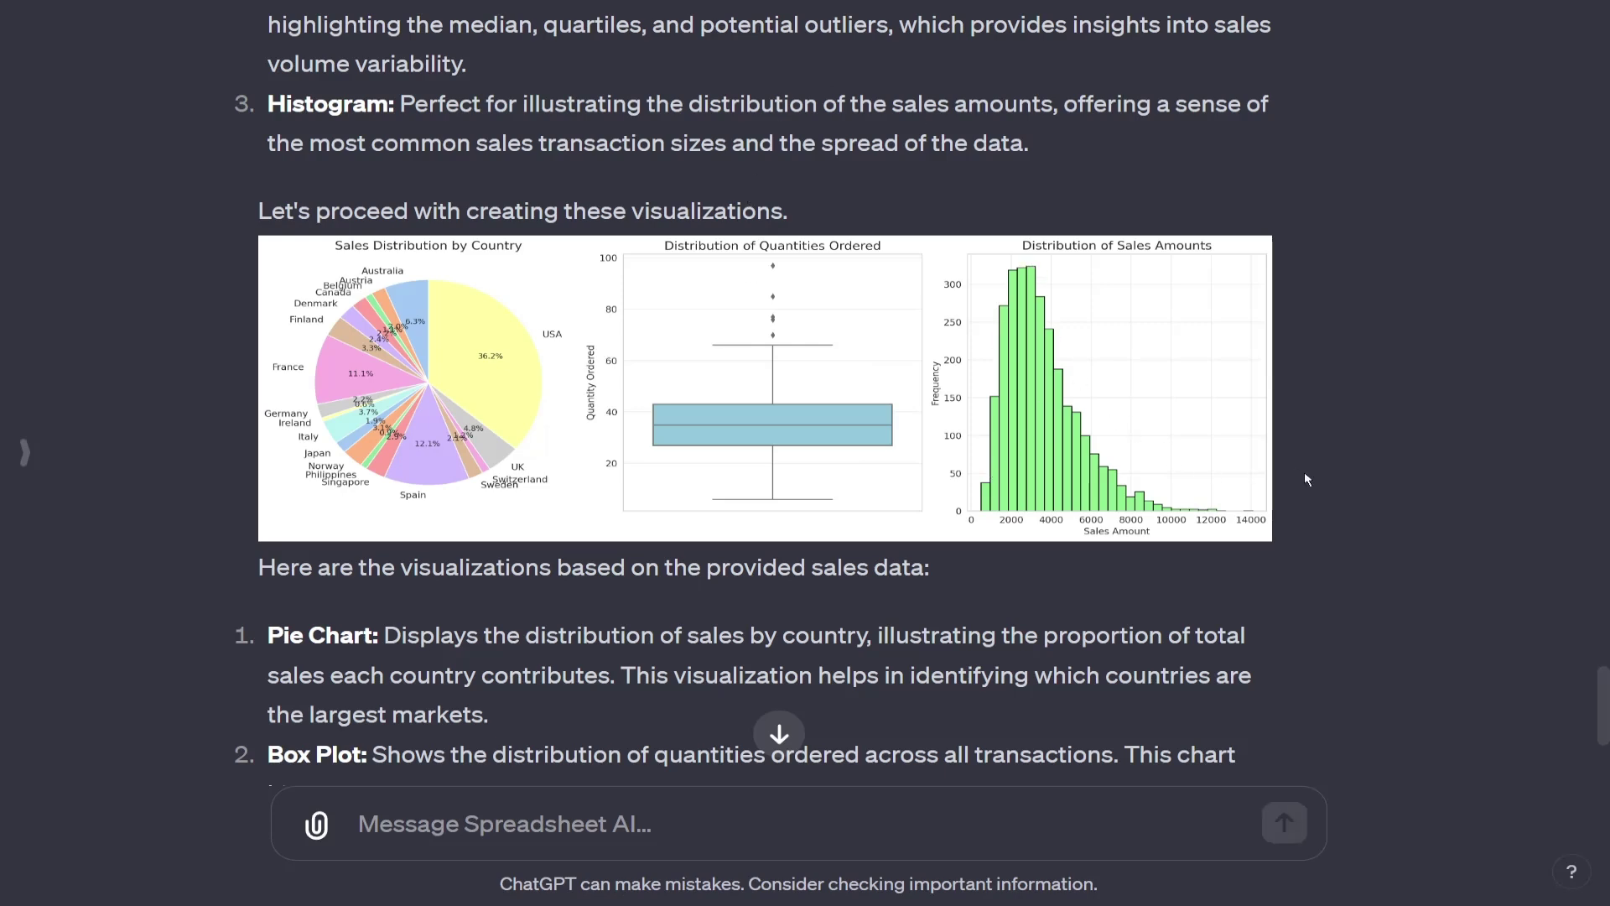
scroll(696, 590, "down", 3)
scroll(696, 587, "down", 3)
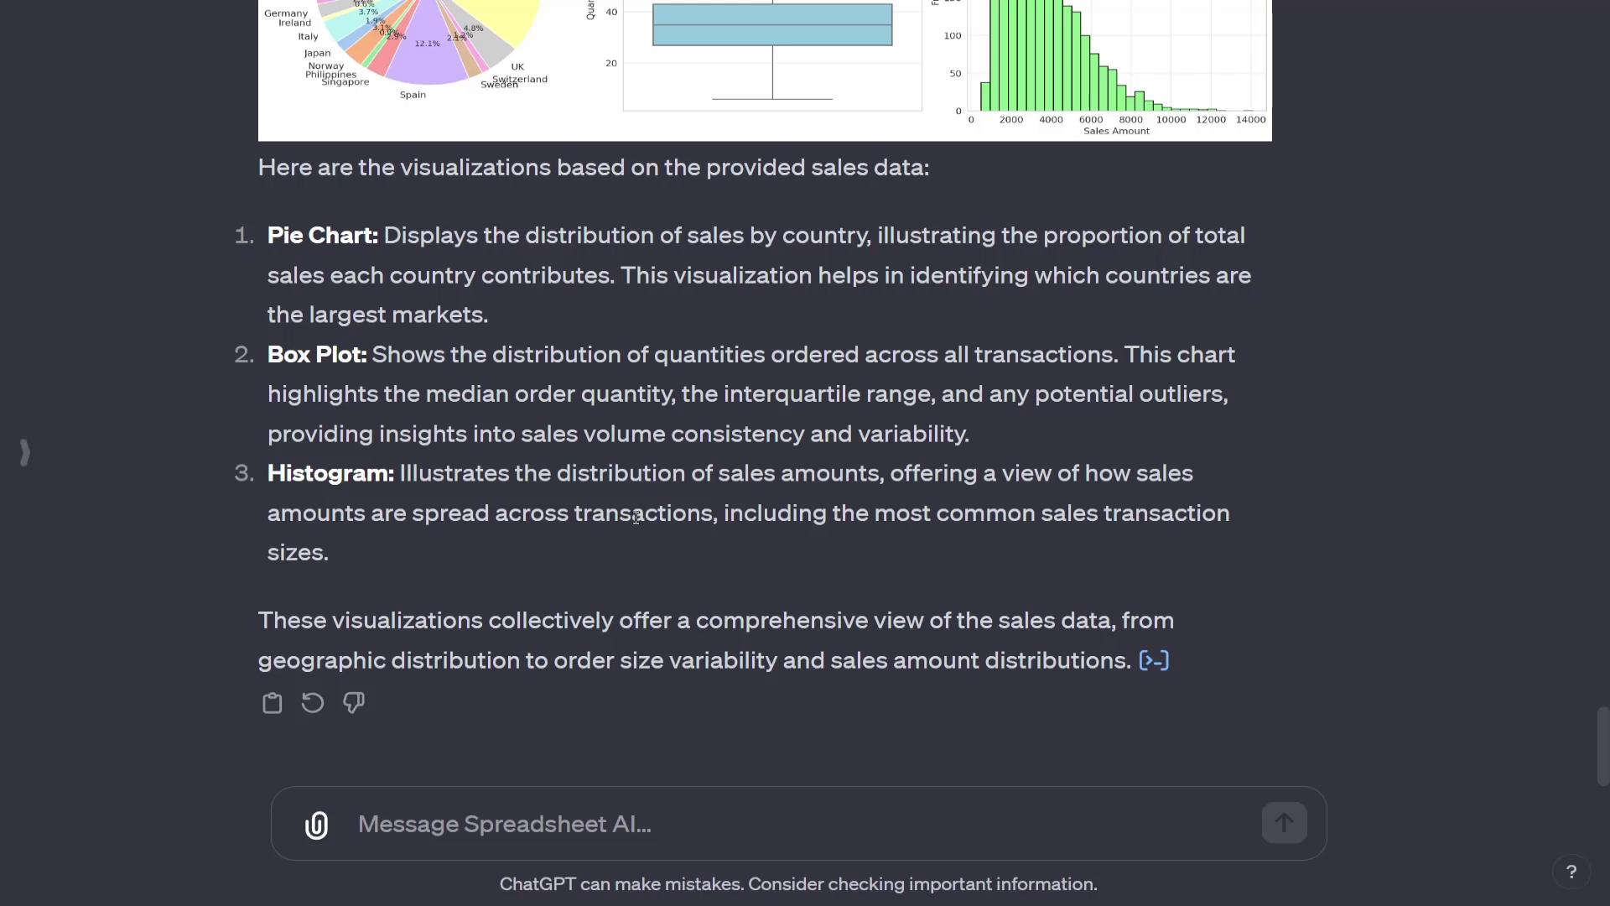
scroll(776, 731, "up", 10)
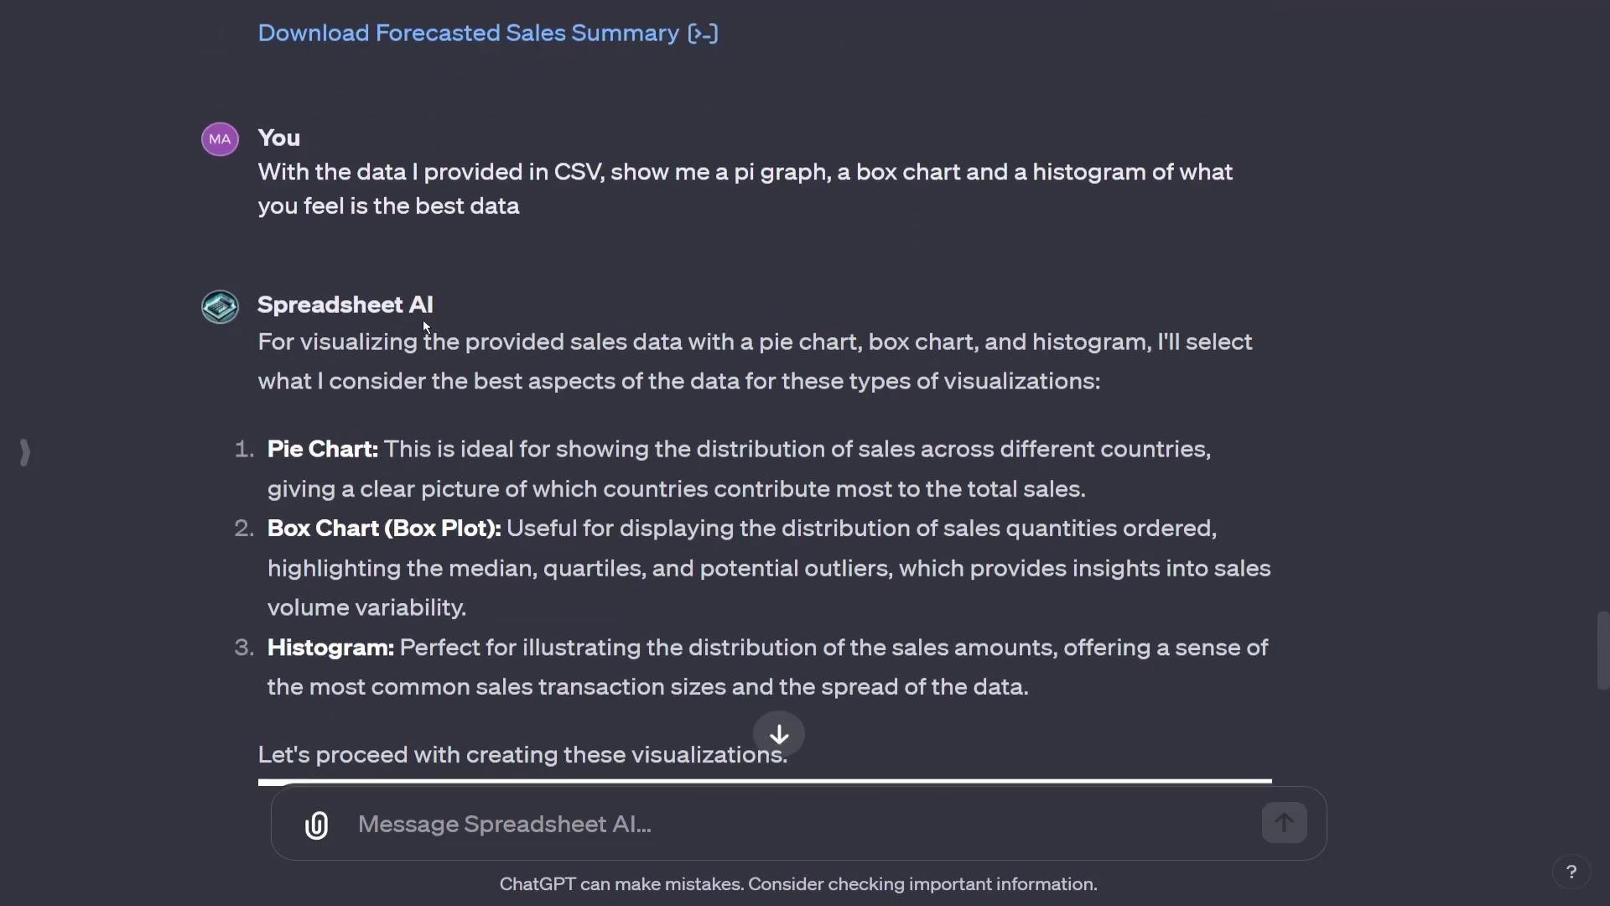